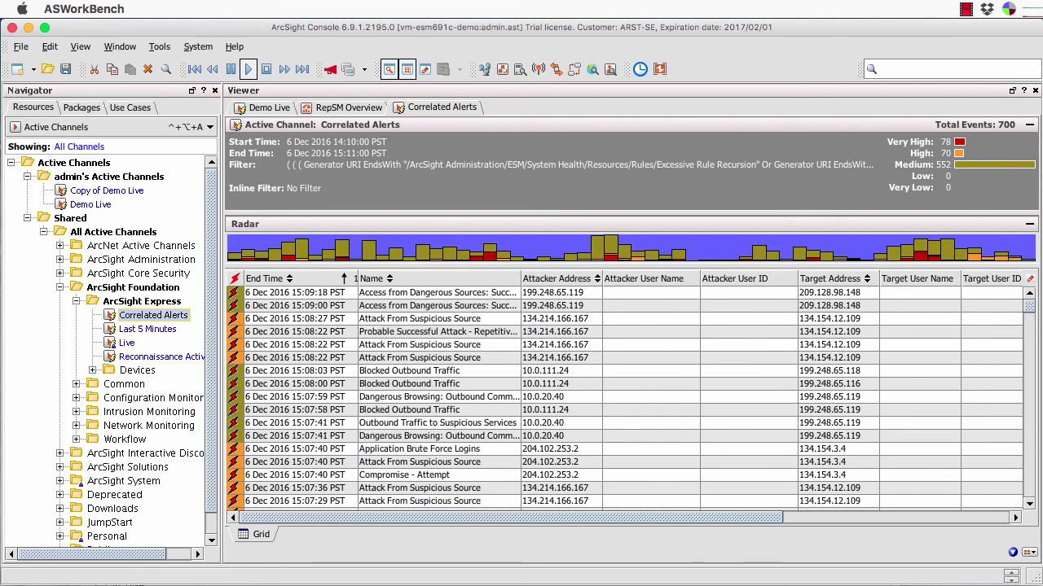
right_click(344, 280)
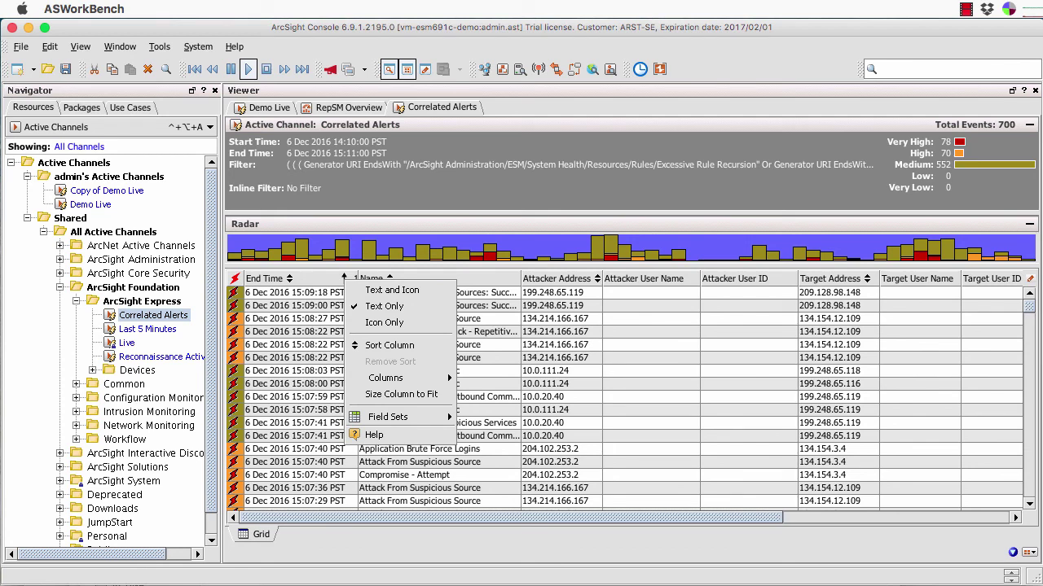
click(290, 358)
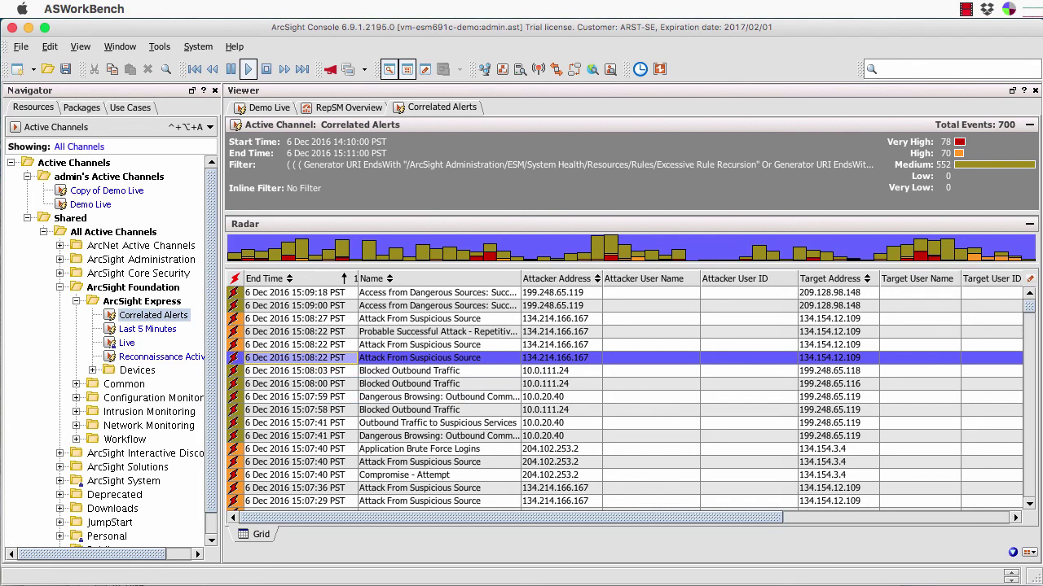
- On the RepSM Overview dashboard, inspect the 12/6 15:07:59 accept event from 10.0.20.40 in Recent Dangerous Browsing Destinations
click(343, 107)
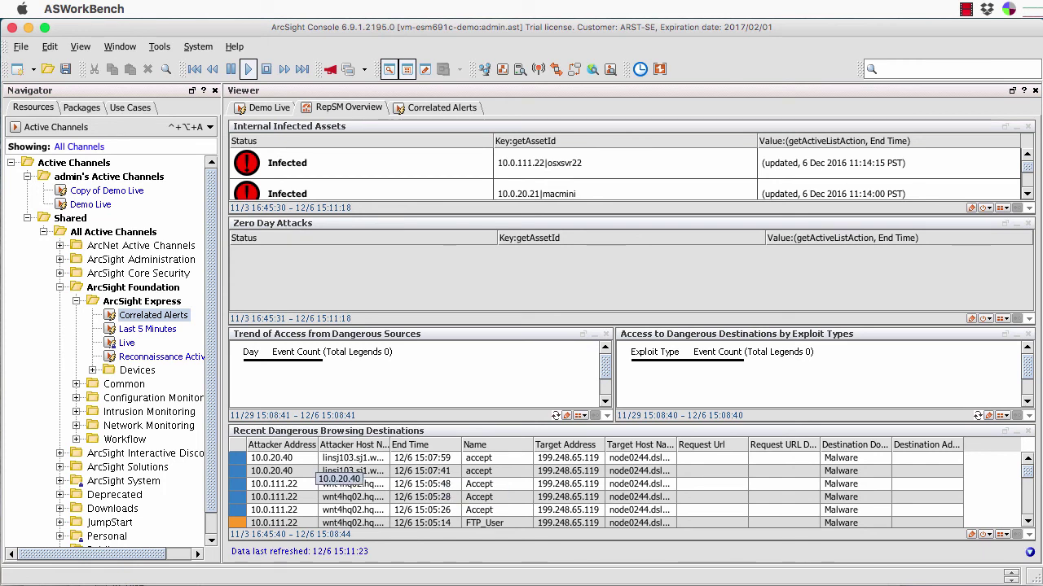
click(313, 458)
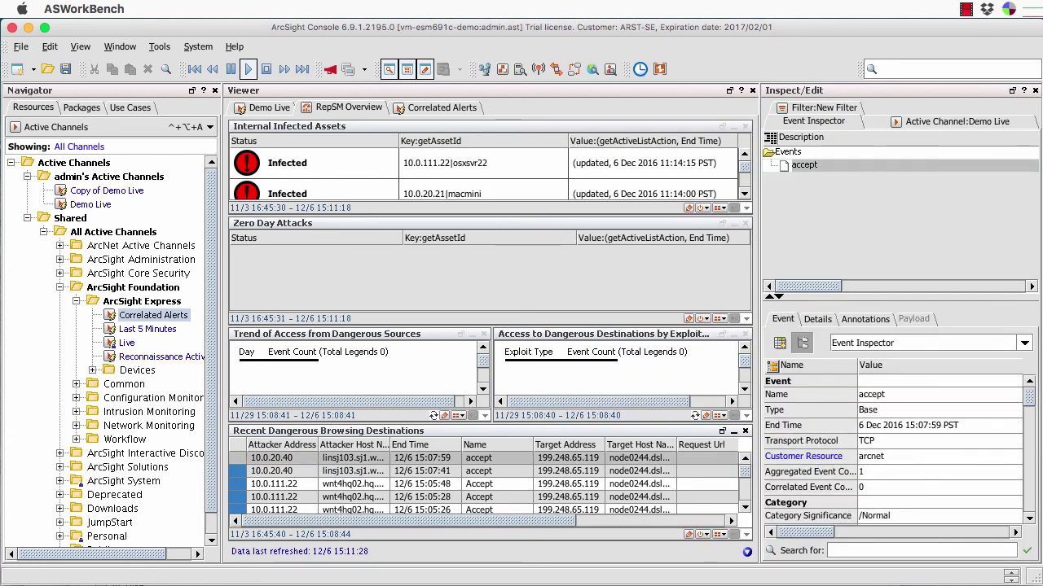
scroll(892, 448, down, 10)
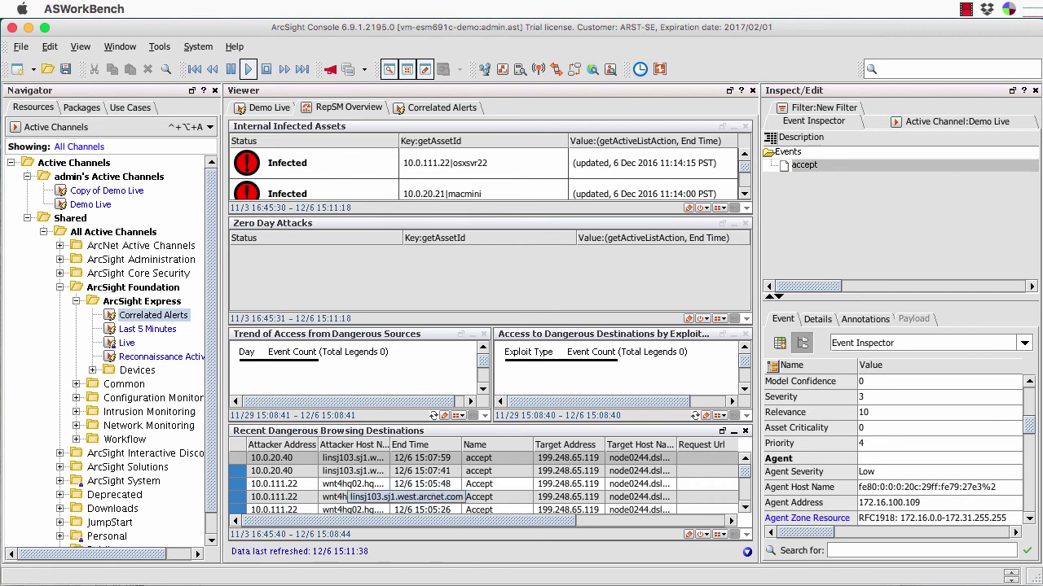
click(314, 471)
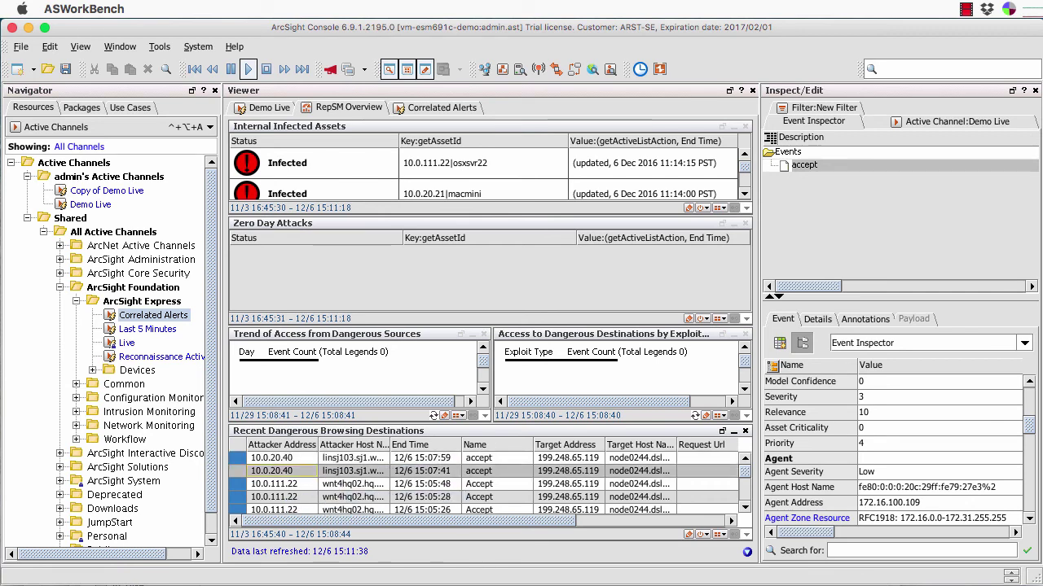
click(271, 457)
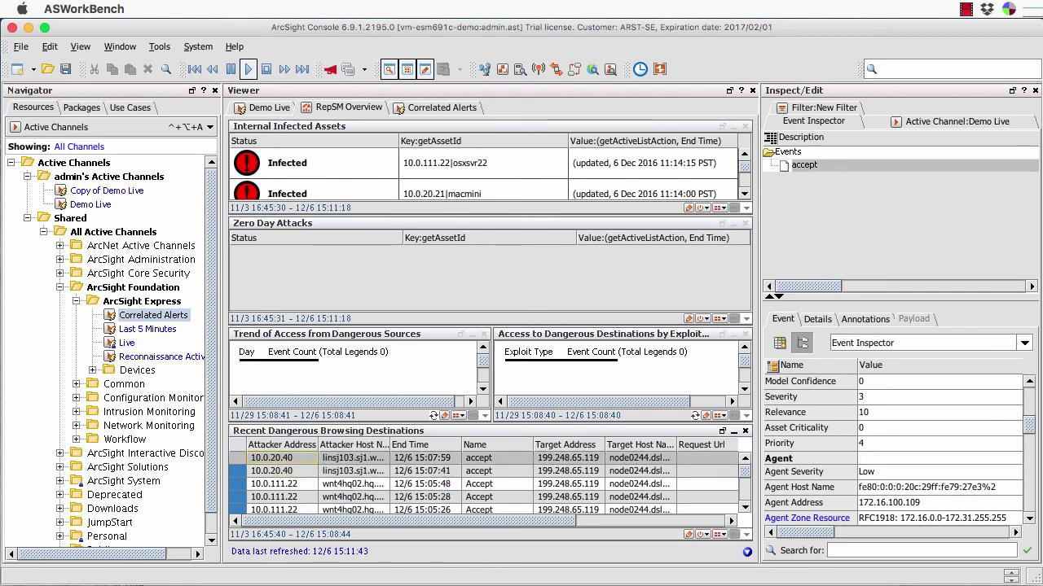
right_click(281, 463)
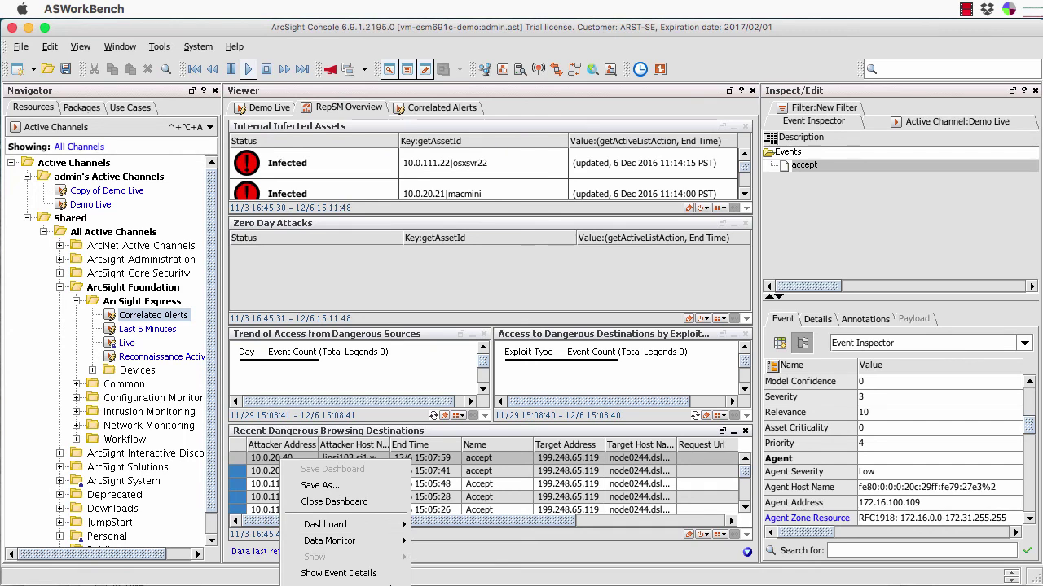
key(Escape)
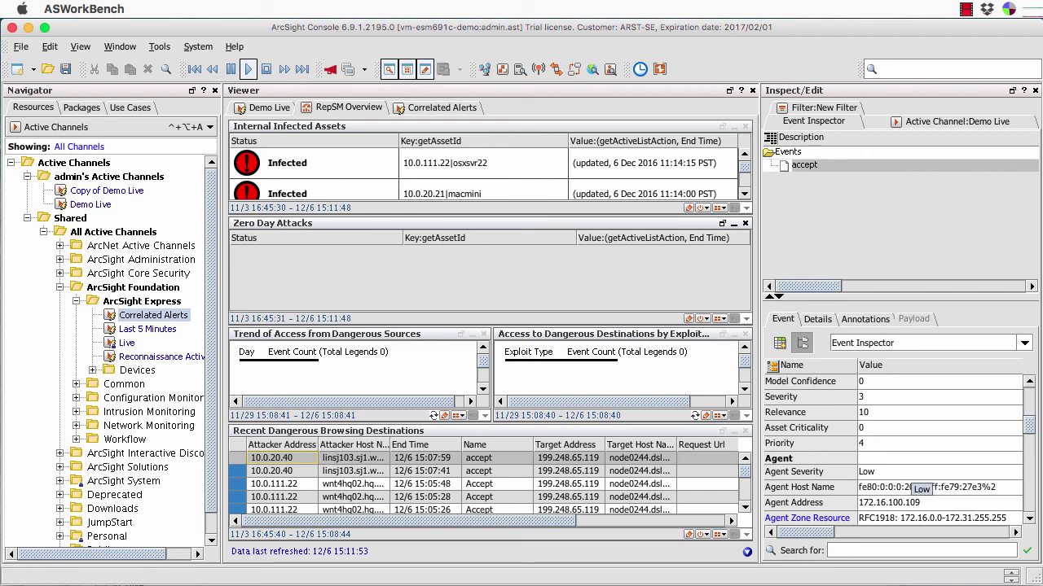
- Enlarge the event field list and examine the accept event's agent, device, attacker and target fields
scroll(884, 440, down, 3)
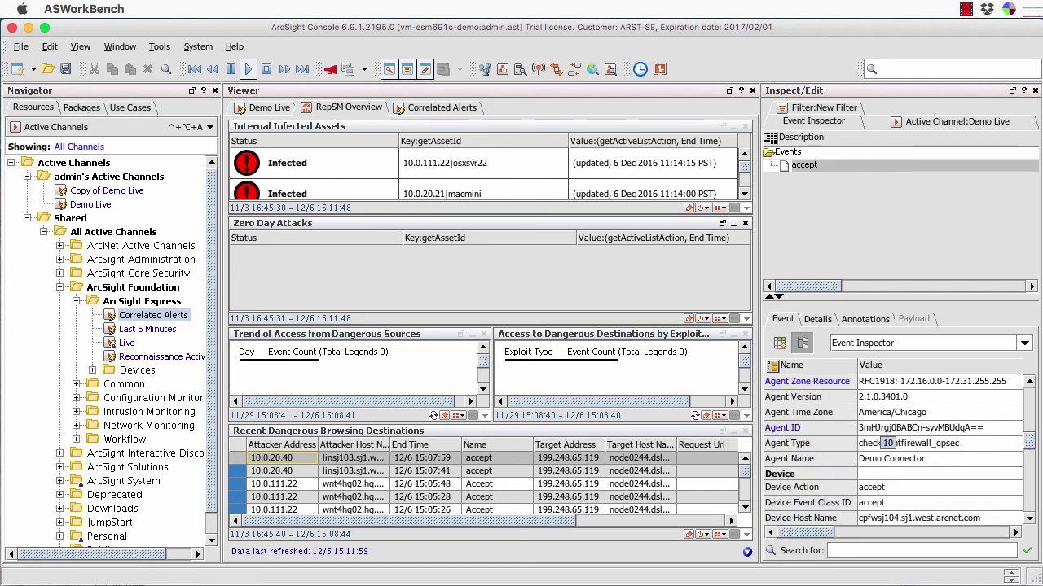
drag(920, 300, 920, 211)
scroll(894, 348, down, 4)
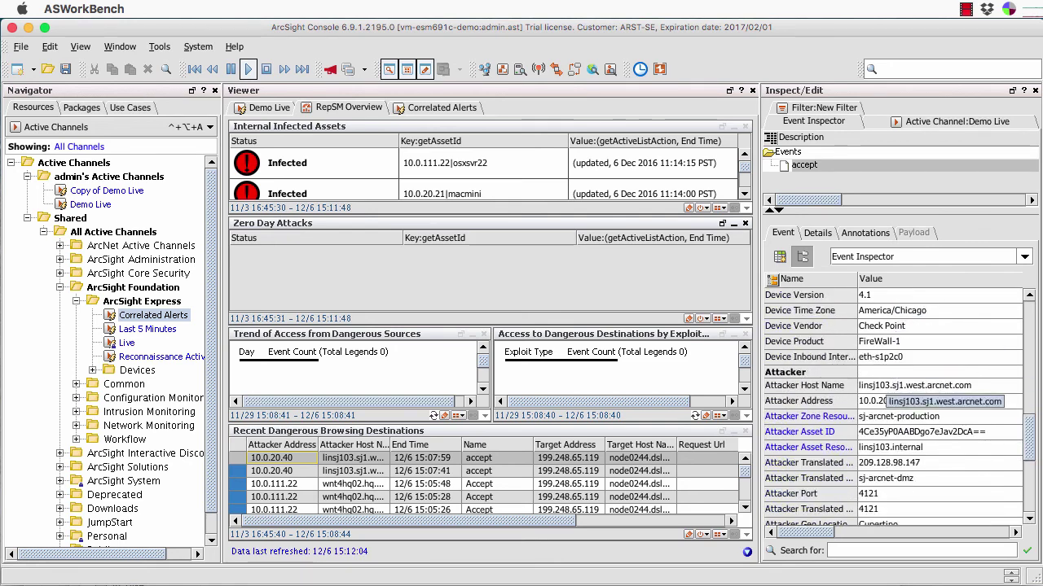
scroll(895, 348, down, 3)
scroll(895, 349, up, 1)
scroll(894, 348, up, 1)
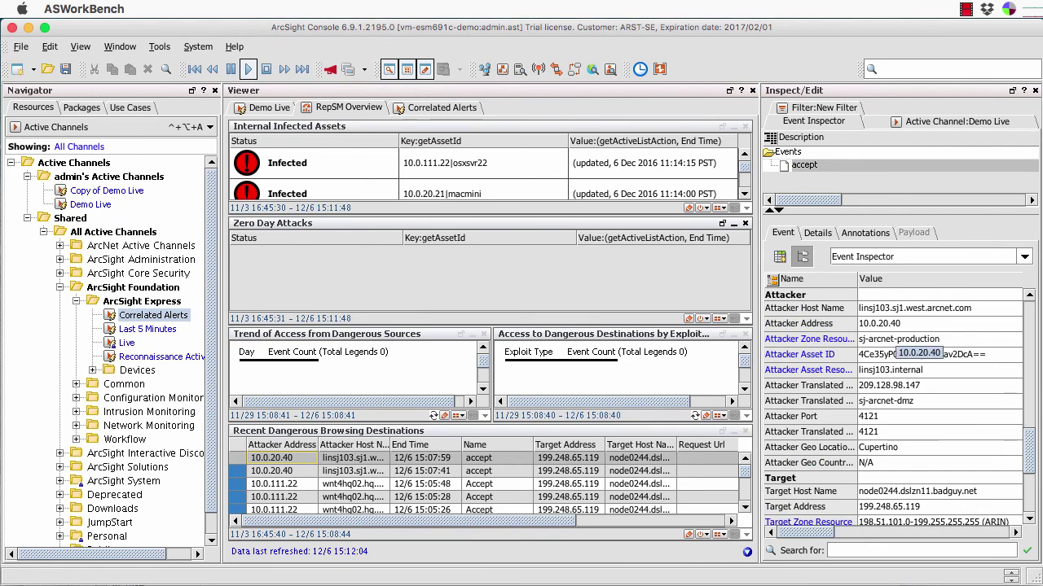
- Review the investigation and integration command options offered for the event's Attacker Address 10.0.20.40
click(895, 326)
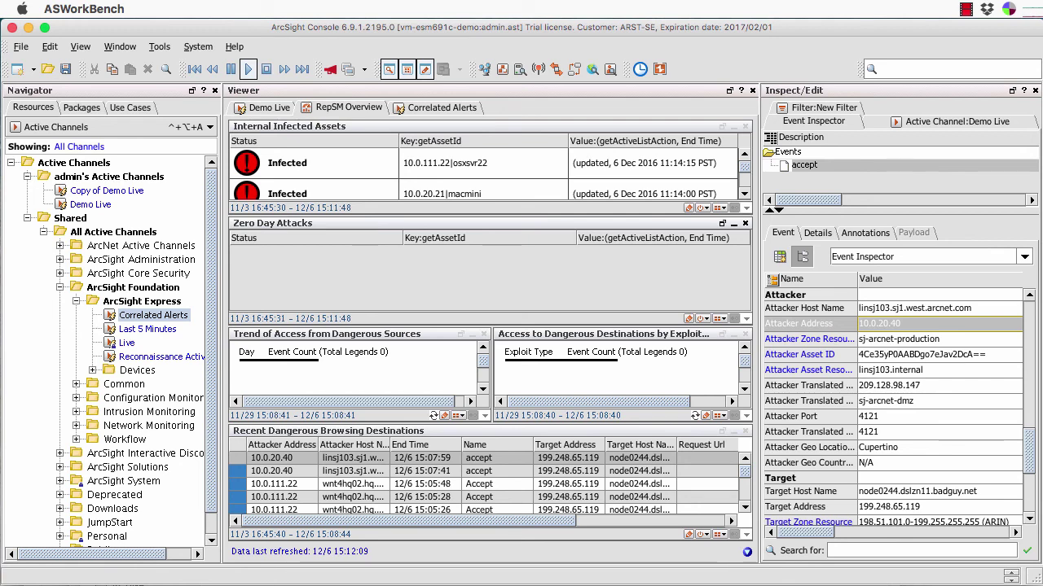
right_click(876, 324)
mouse_move(929, 332)
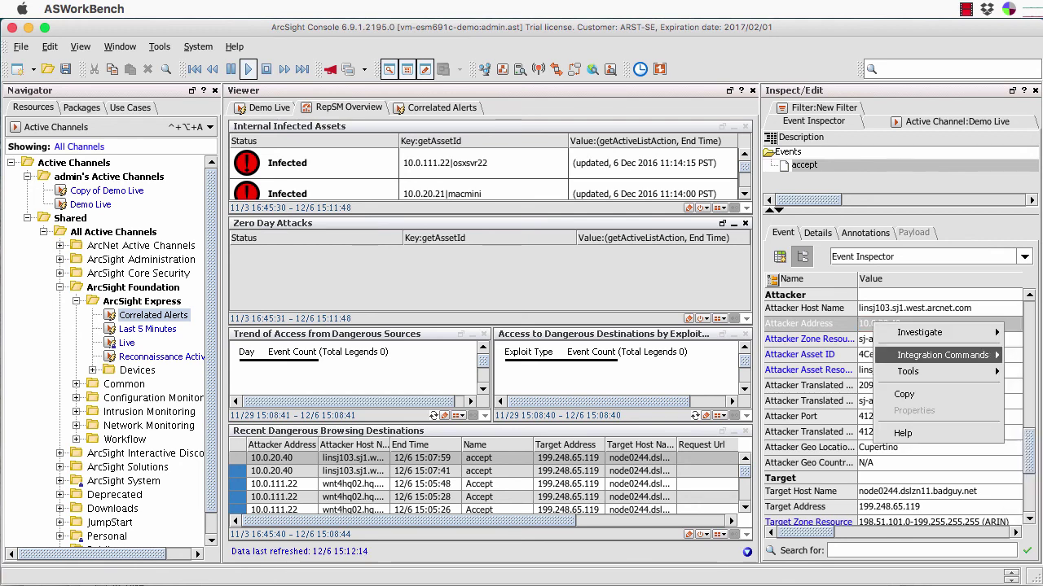
mouse_move(936, 356)
key(Escape)
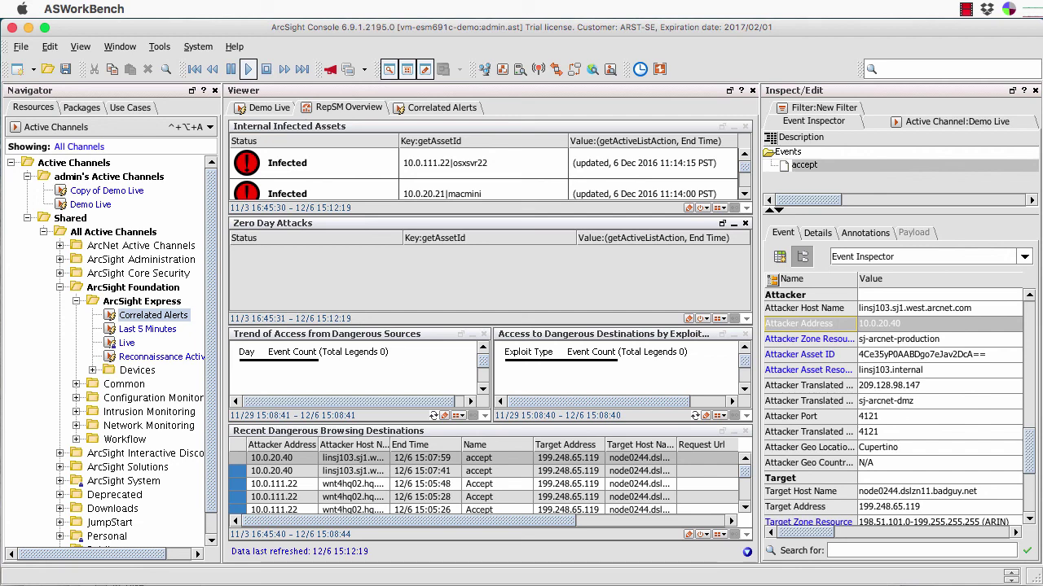
- Review the investigation options available for the infected asset 10.0.111.22 in Internal Infected Assets
click(287, 163)
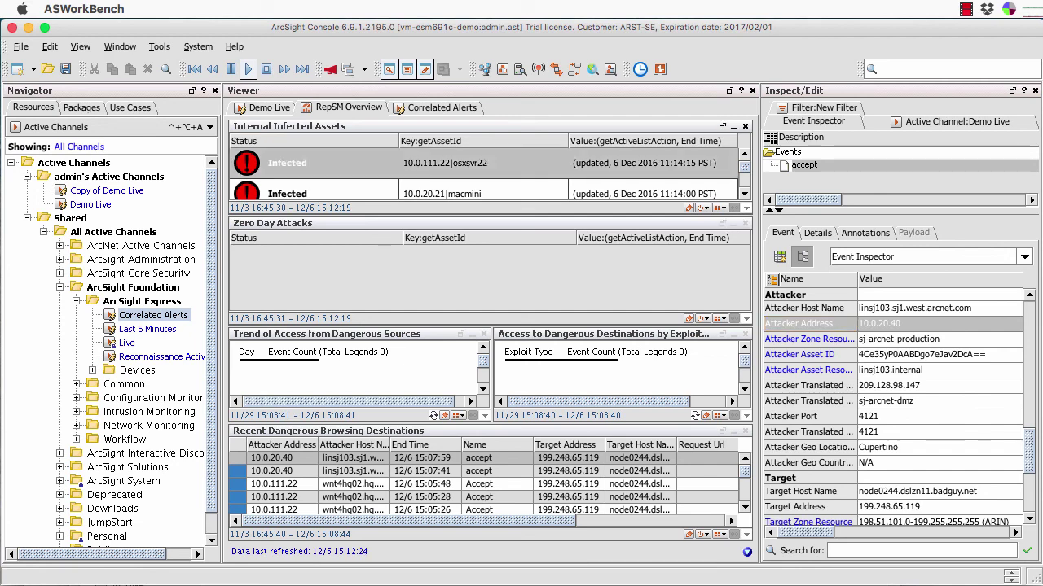
right_click(422, 166)
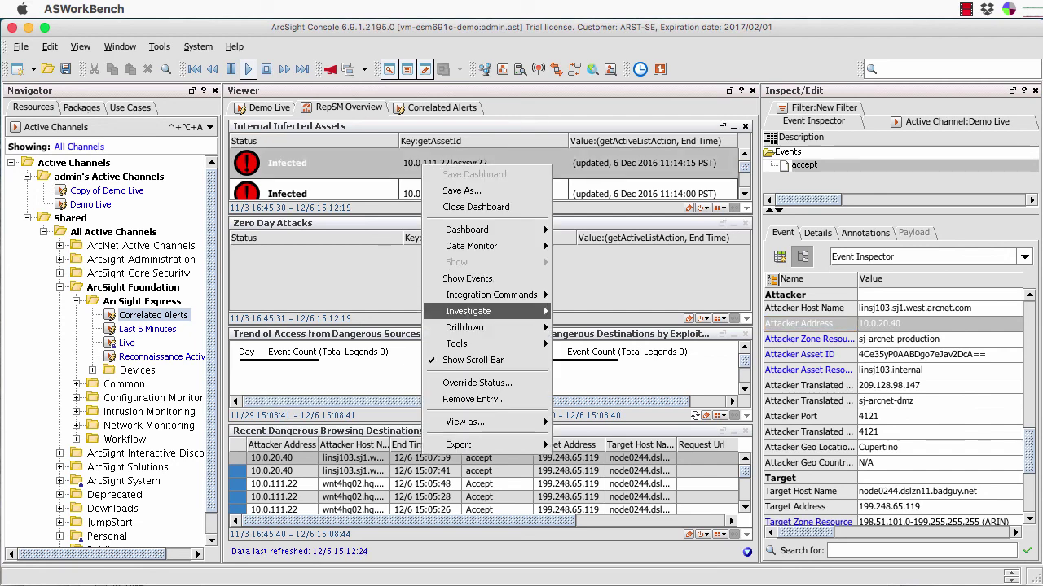
mouse_move(489, 311)
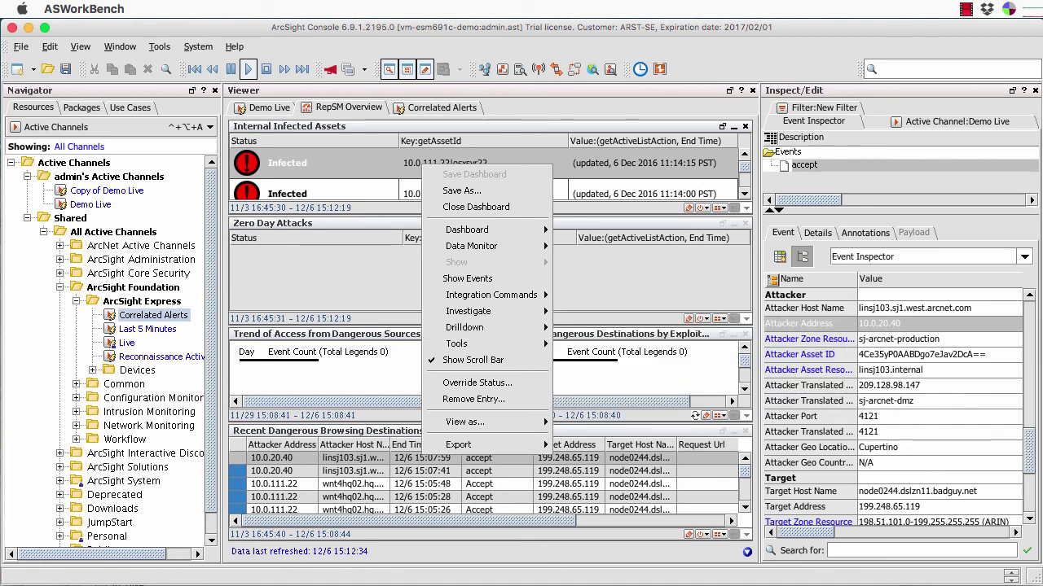
- From Recent Dangerous Browsing Destinations, open an active channel of events whose Attacker Address is 10.0.20.40
click(281, 470)
click(281, 457)
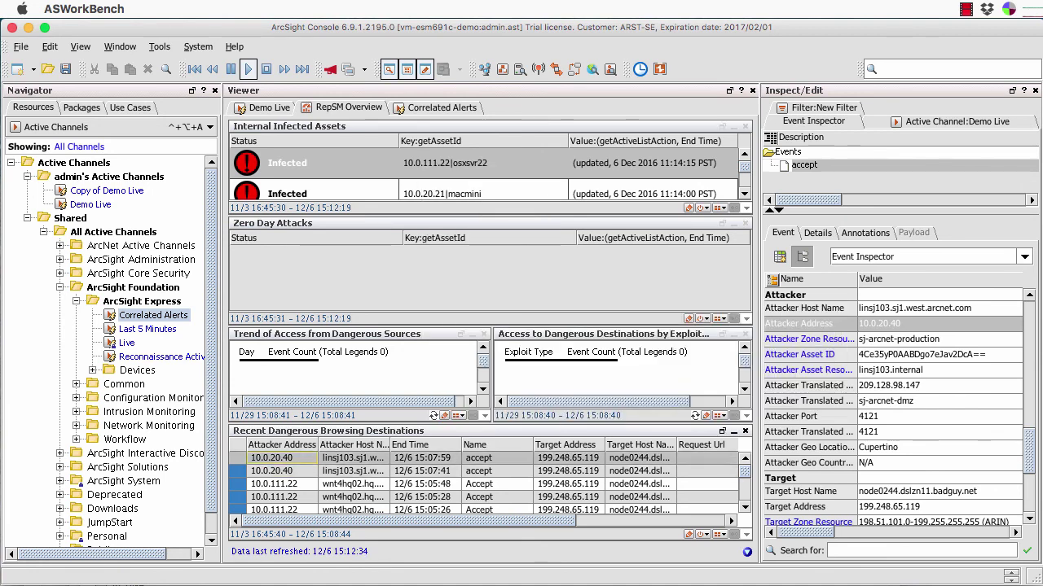
right_click(292, 466)
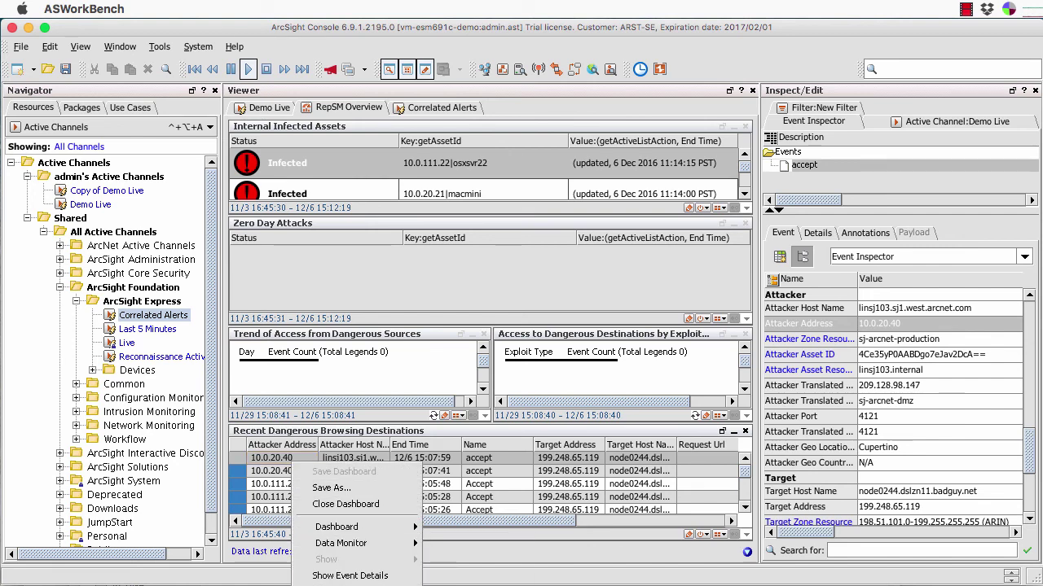
click(350, 575)
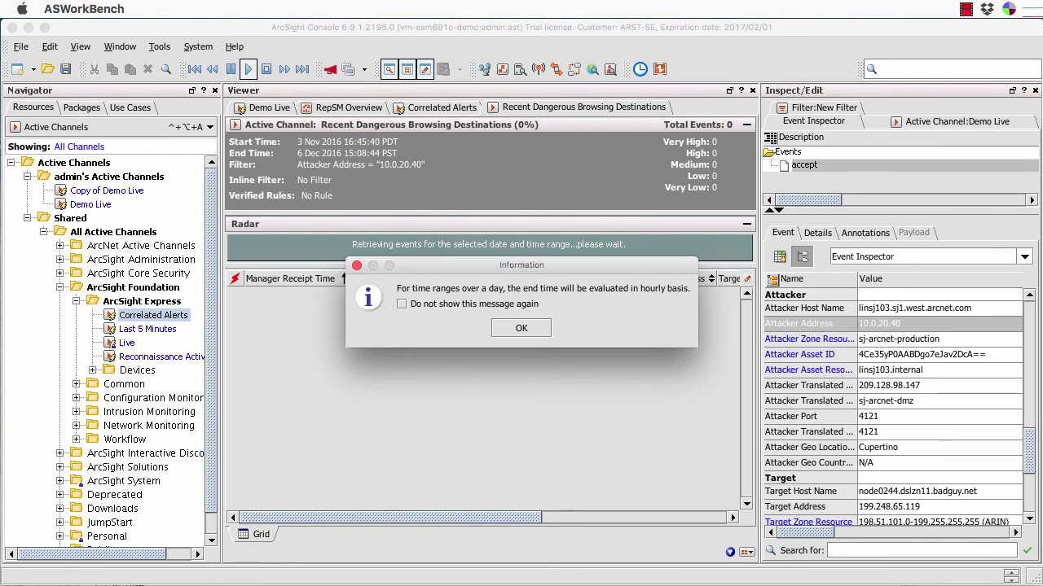
key(Return)
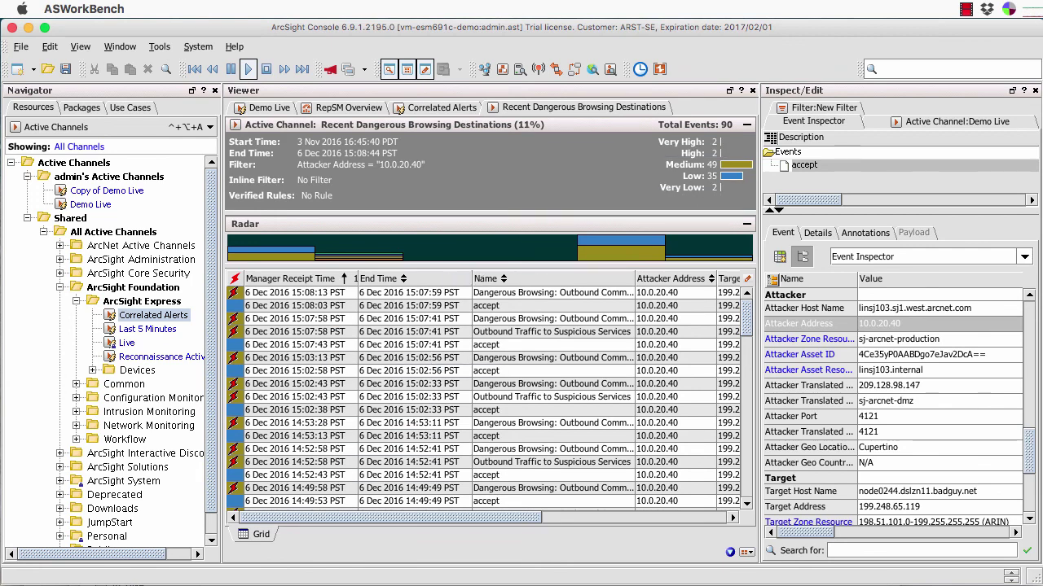
- Close the Recent Dangerous Browsing Destinations channel and switch to the Demo Live channel
right_click(539, 109)
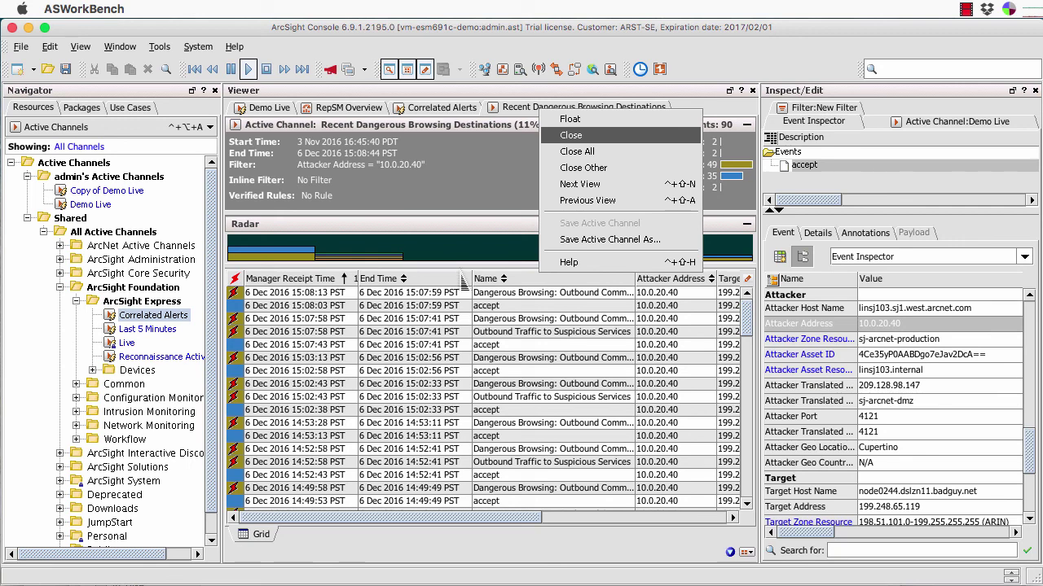
click(570, 136)
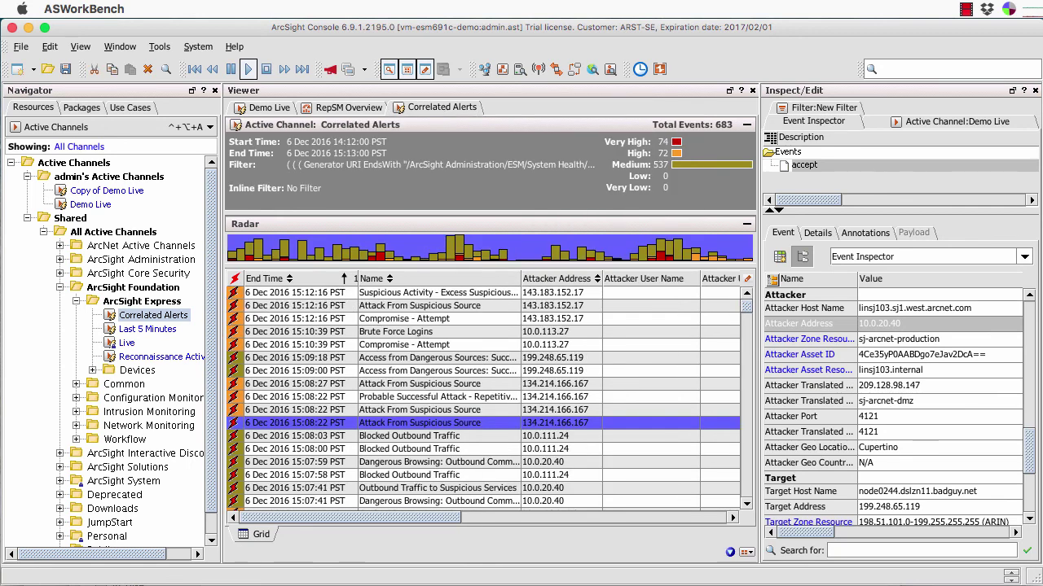
click(268, 106)
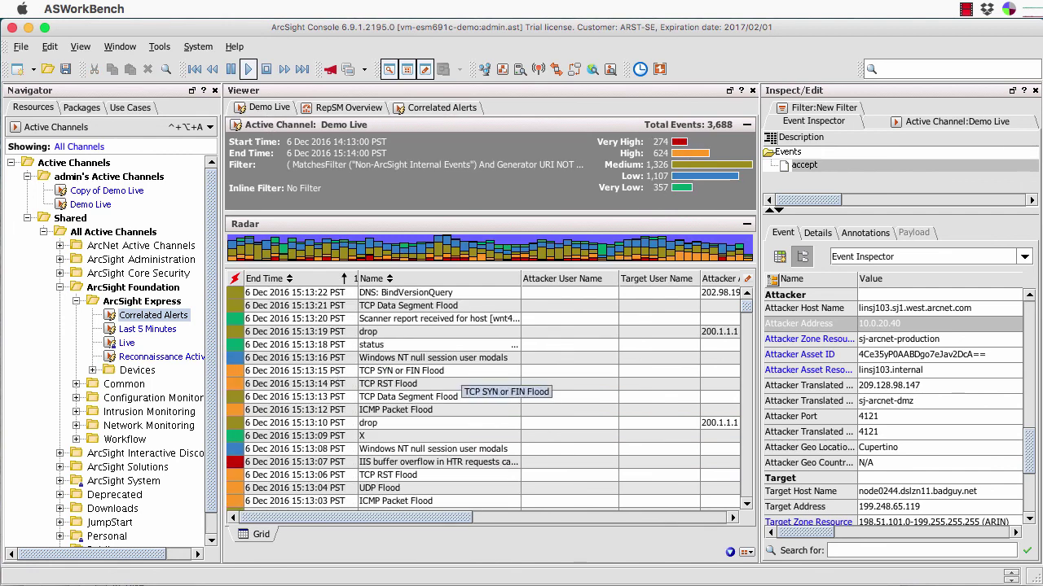
- Inspect the category, threat and agent fields of the TCP Data Segment Flood event from 15:13:21 in Demo Live
click(298, 322)
click(300, 306)
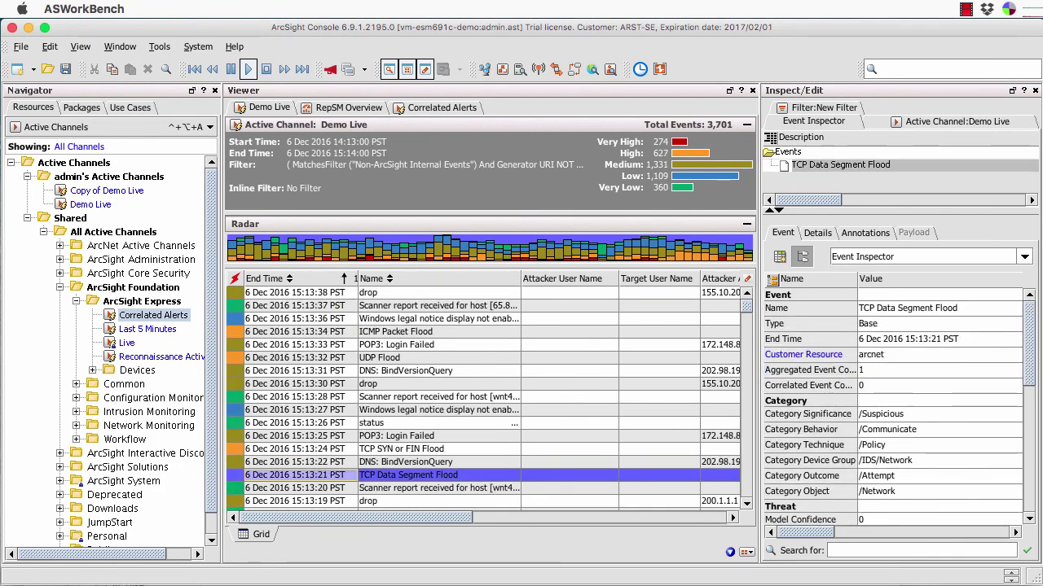
scroll(896, 367, down, 6)
scroll(896, 367, up, 3)
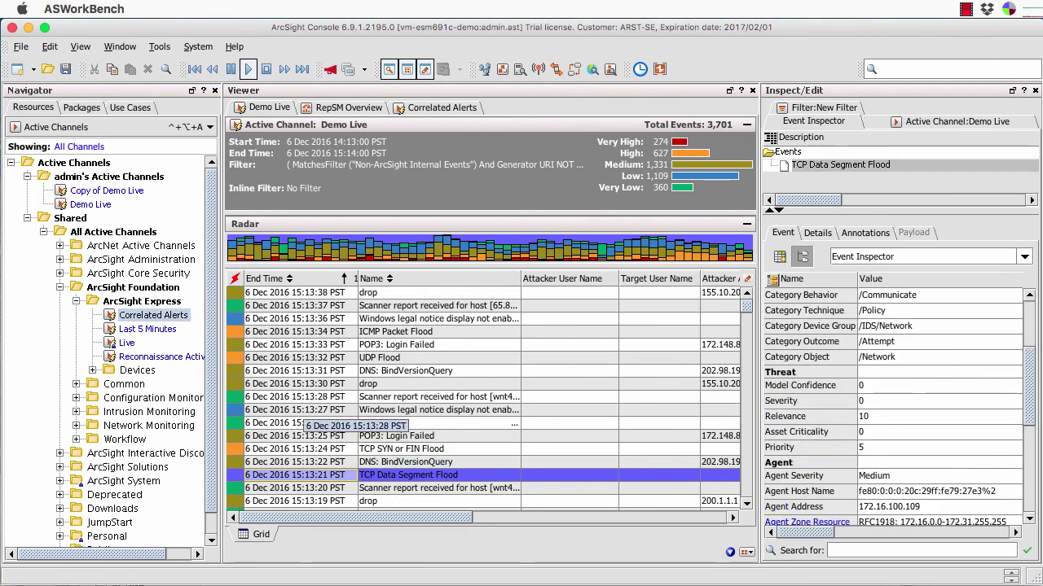
- Add the investigation condition Attacker Address = 172.148.83.146 to the Demo Live channel
scroll(483, 391, right, 5)
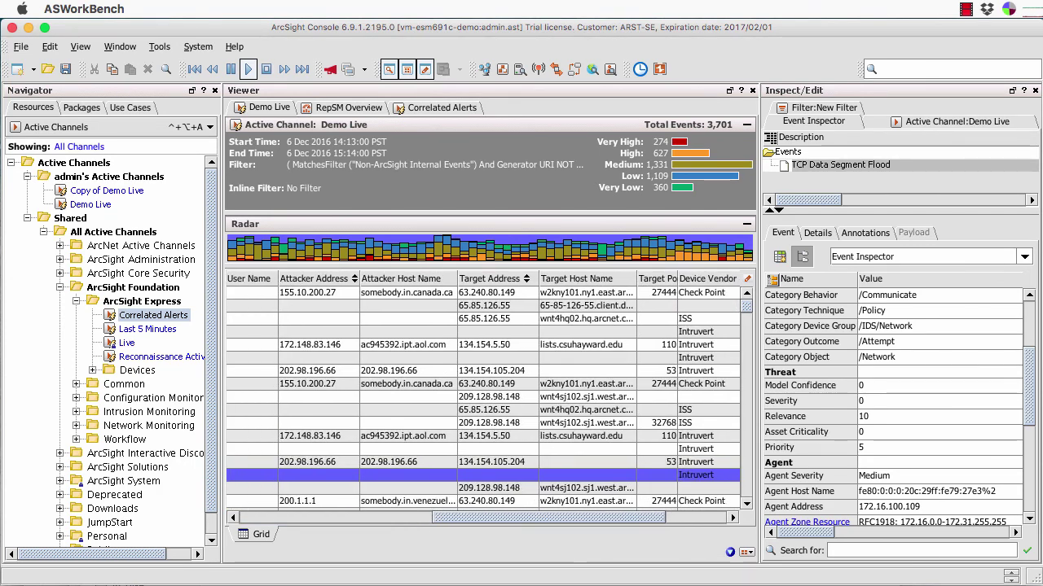
click(318, 344)
right_click(298, 346)
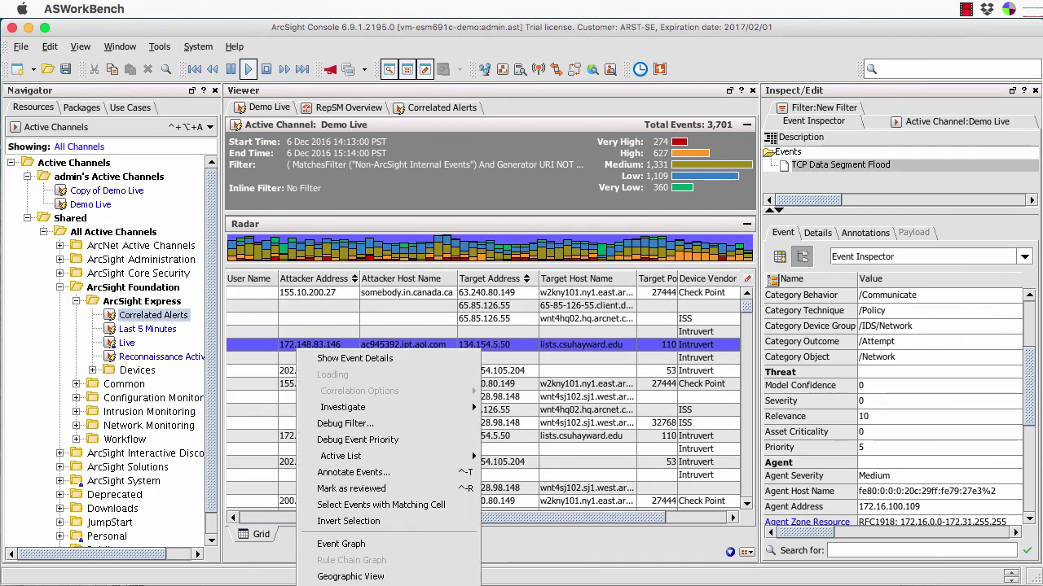
mouse_move(342, 408)
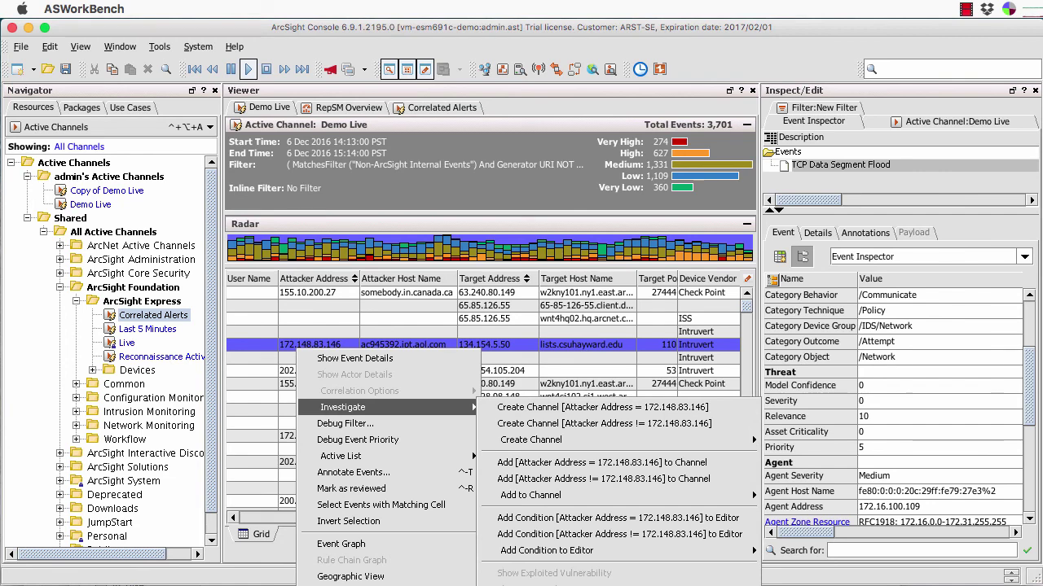
mouse_move(530, 440)
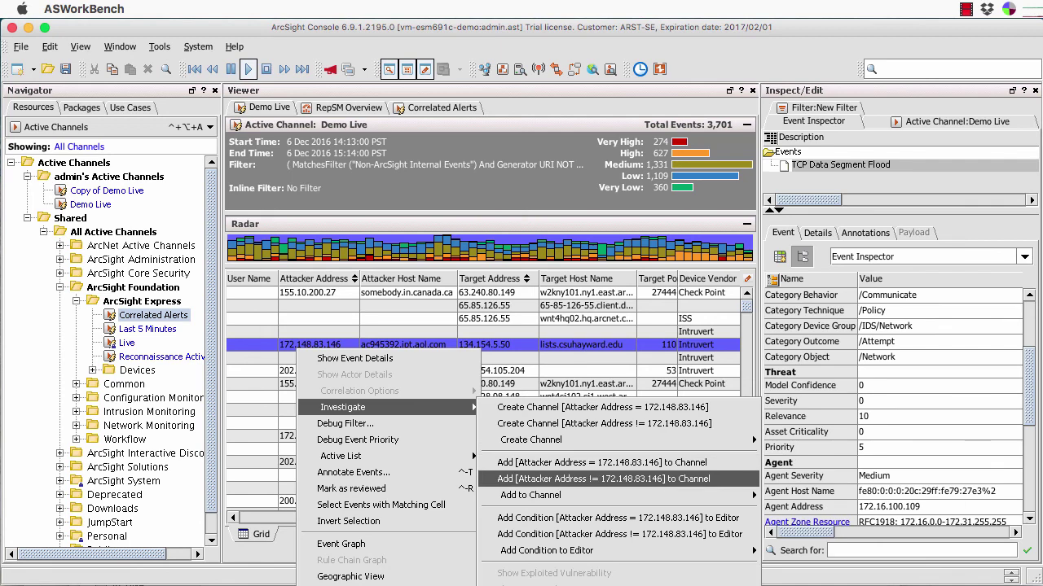
mouse_move(546, 551)
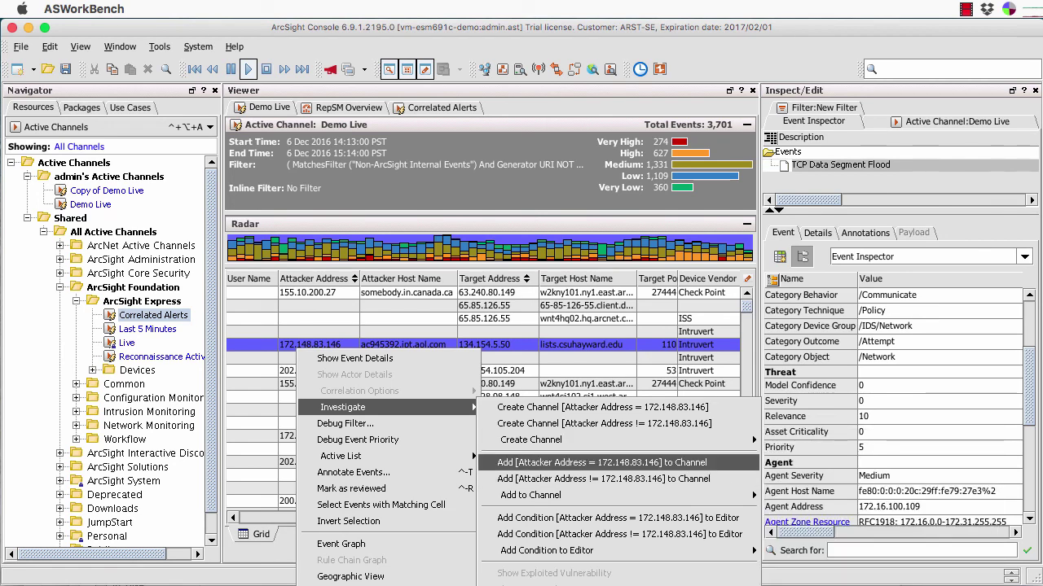
click(601, 462)
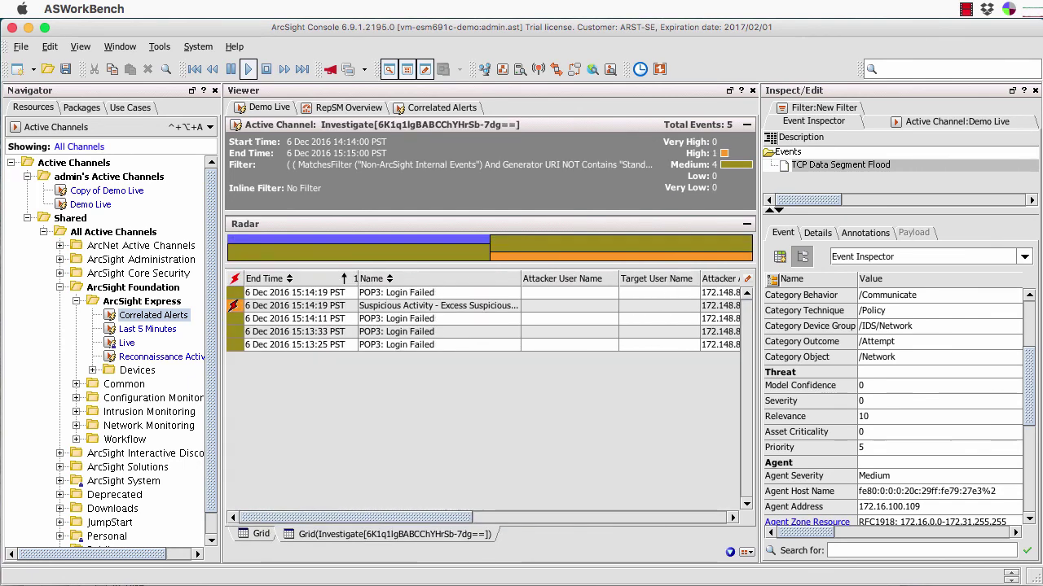
- Close the investigation grid for the attacker address and return to the full Demo Live grid
right_click(305, 544)
click(305, 534)
right_click(306, 534)
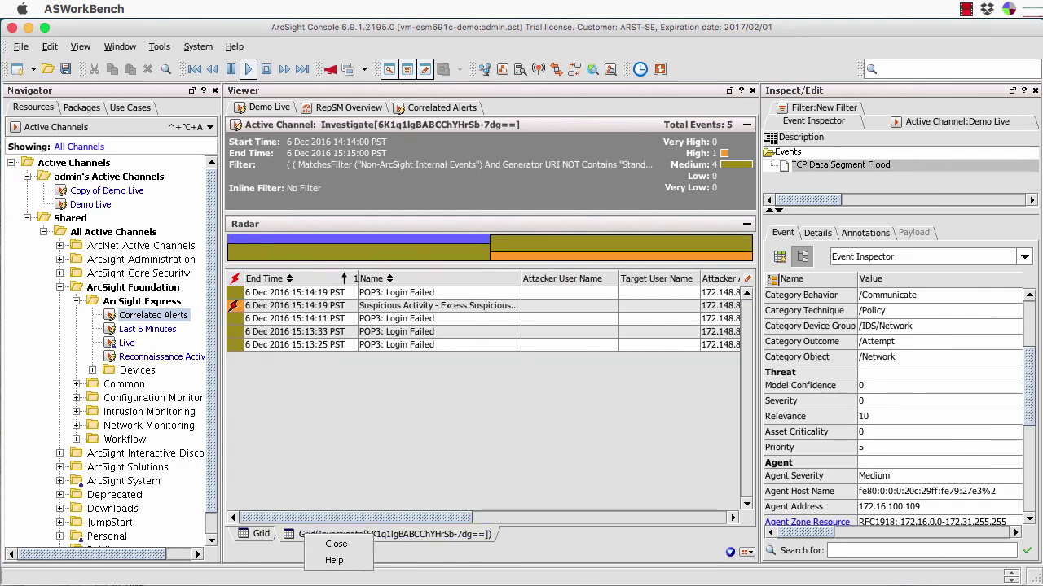
click(336, 544)
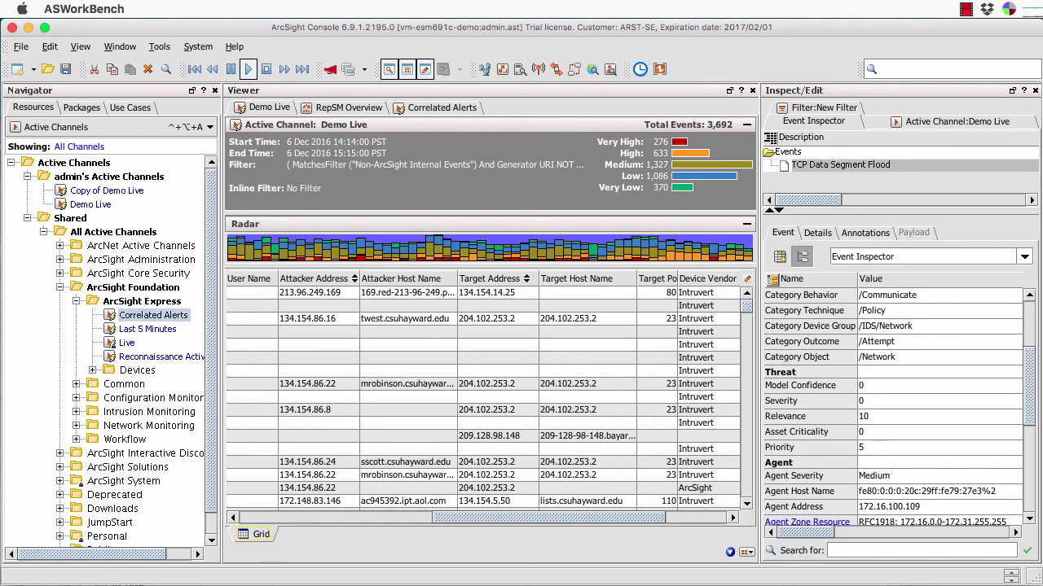
- Hide the Navigator to give the Demo Live grid more width, starting from its End Time column
scroll(482, 391, left, 5)
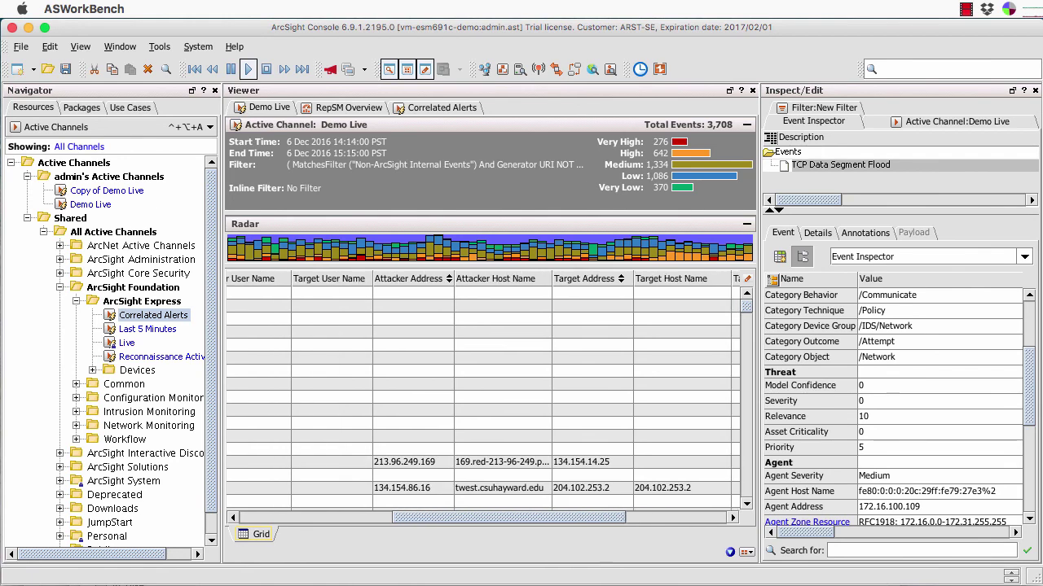
scroll(489, 391, left, 3)
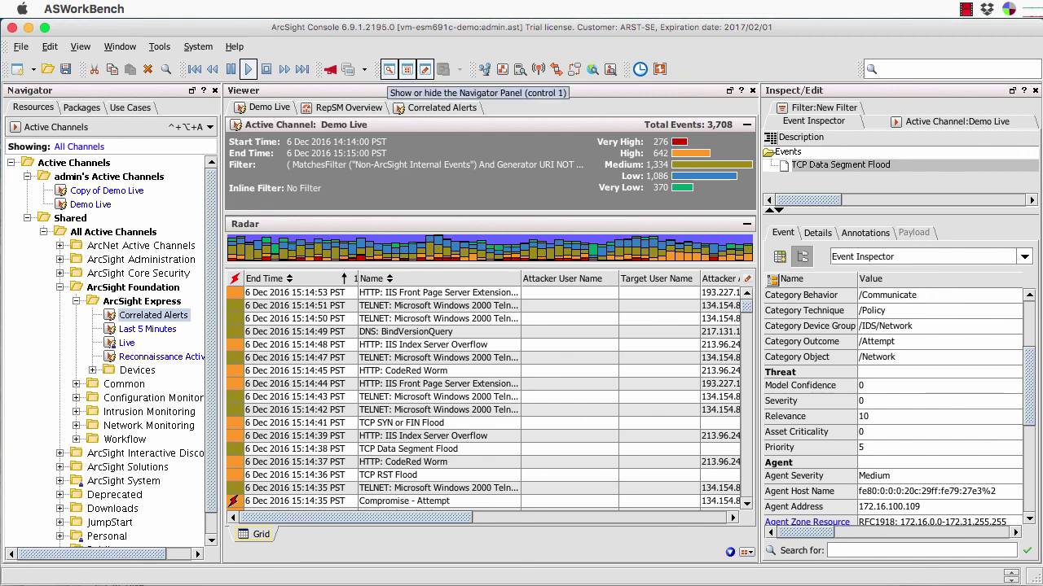
click(389, 68)
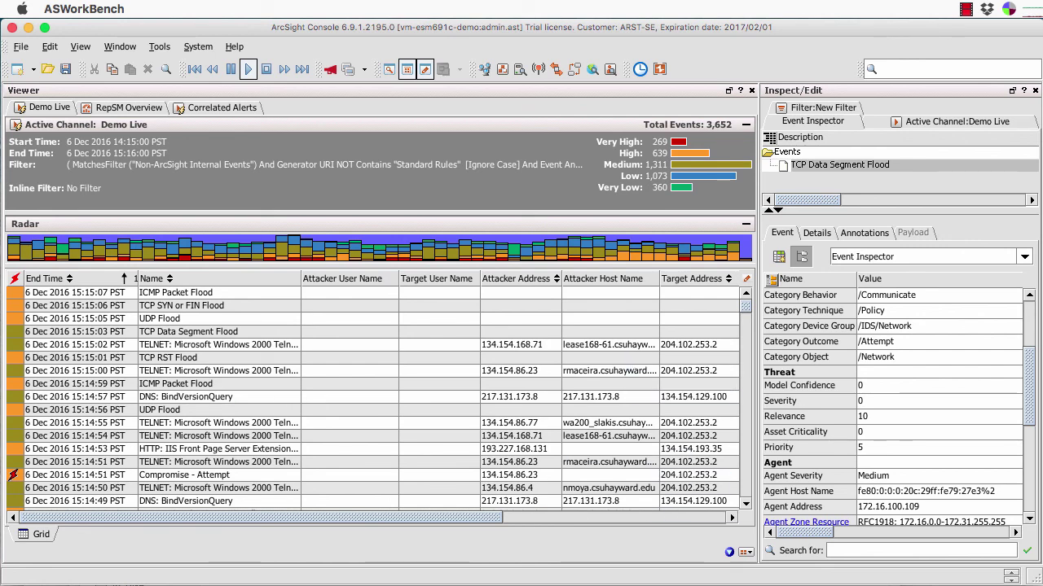
- Open the details of the Brute Force Logins event from 15:10:39 in Correlated Alerts and pause that channel
click(222, 108)
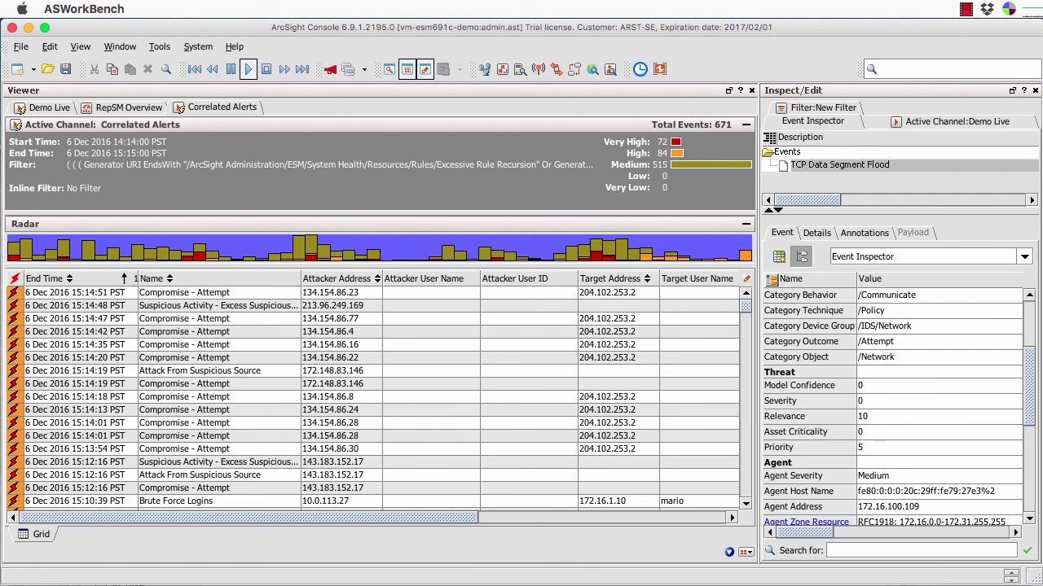
scroll(179, 383, down, 1)
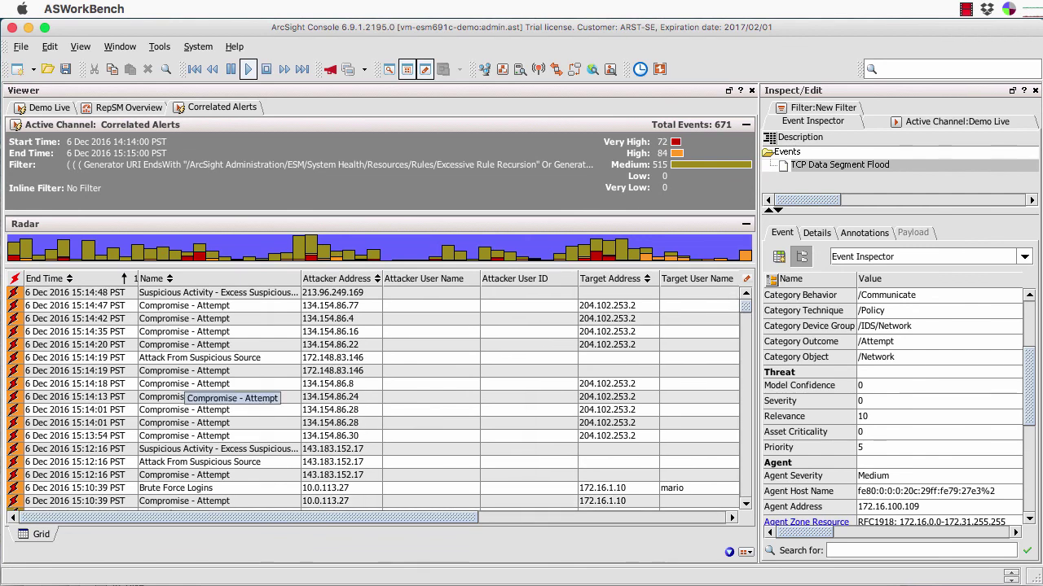
click(183, 488)
click(231, 69)
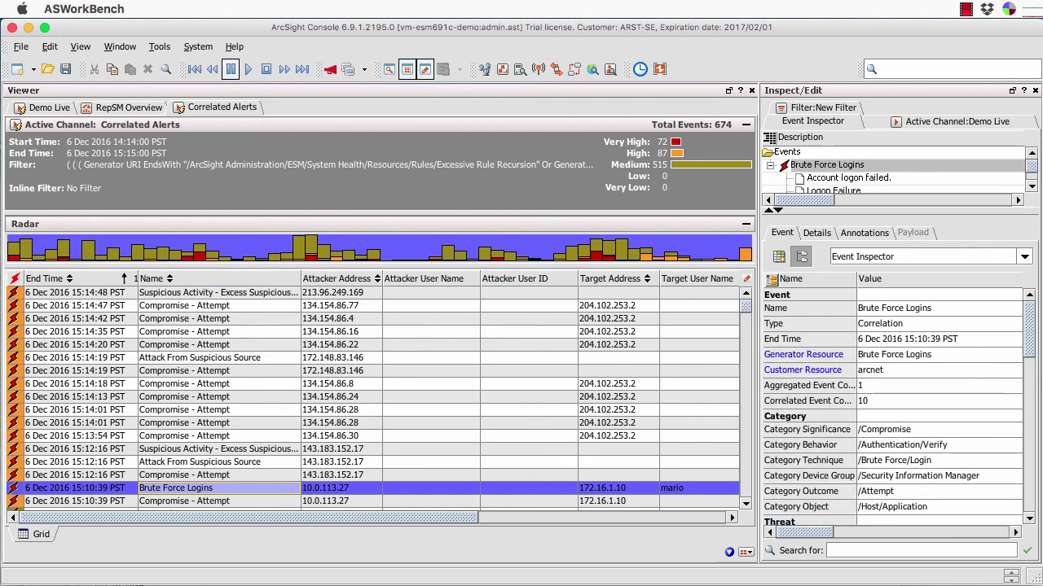
- Enlarge the event tree under Brute Force Logins and examine the category and agent fields of its last Logon Failure event
drag(898, 210, 899, 300)
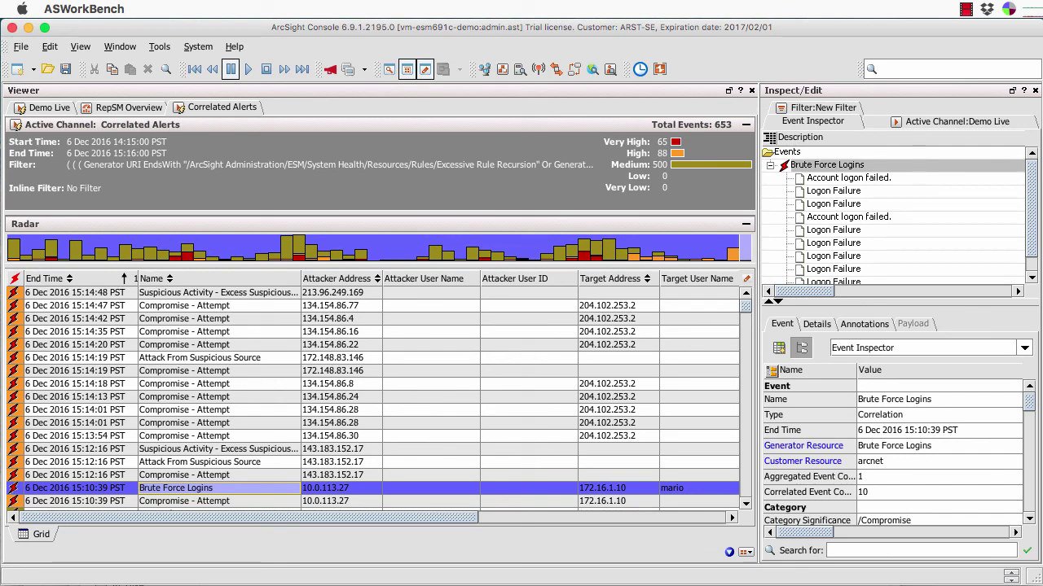
scroll(896, 216, down, 1)
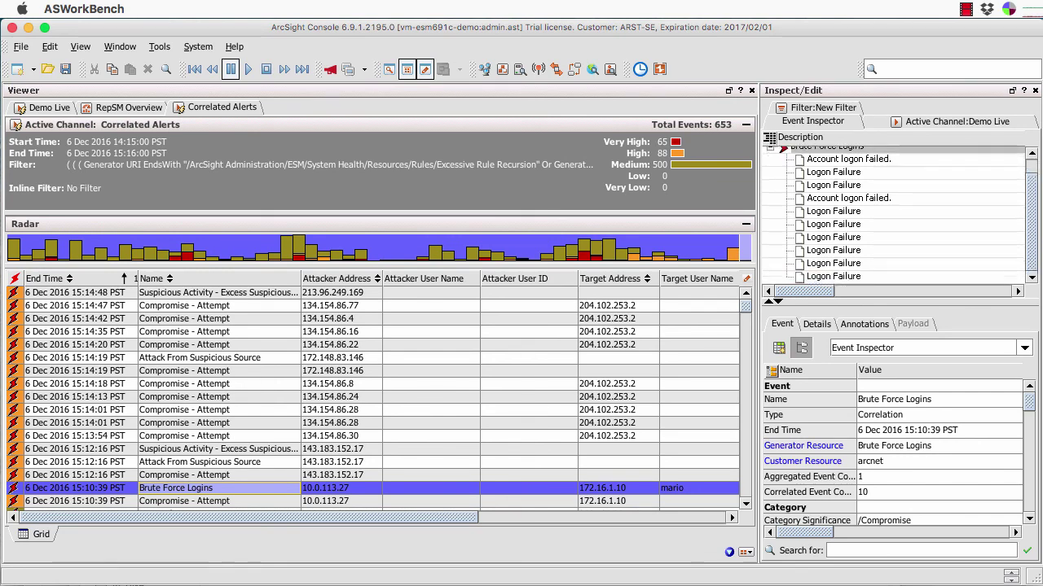
click(833, 276)
scroll(896, 455, down, 3)
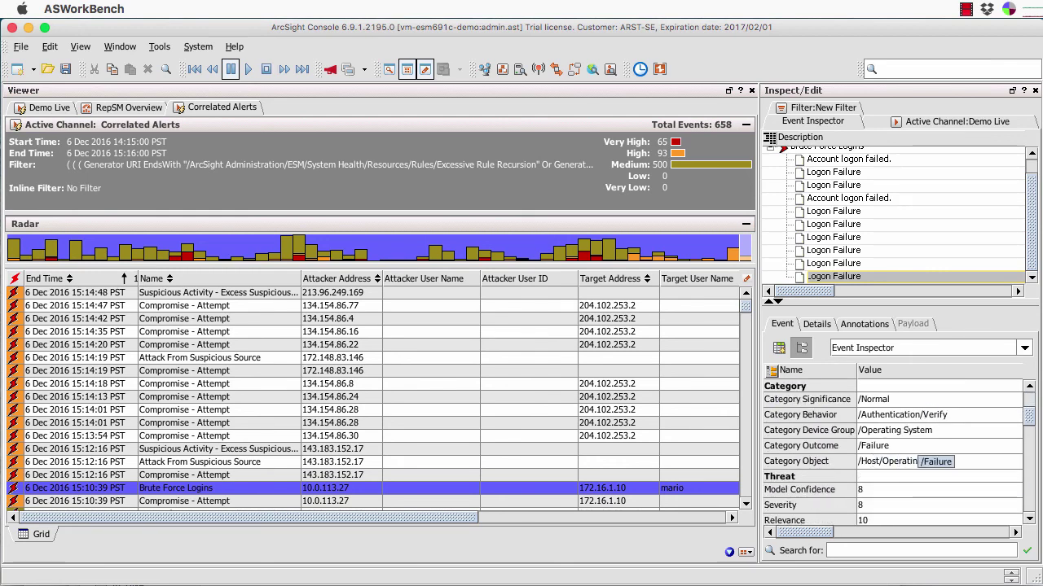
scroll(896, 455, down, 5)
scroll(896, 455, up, 1)
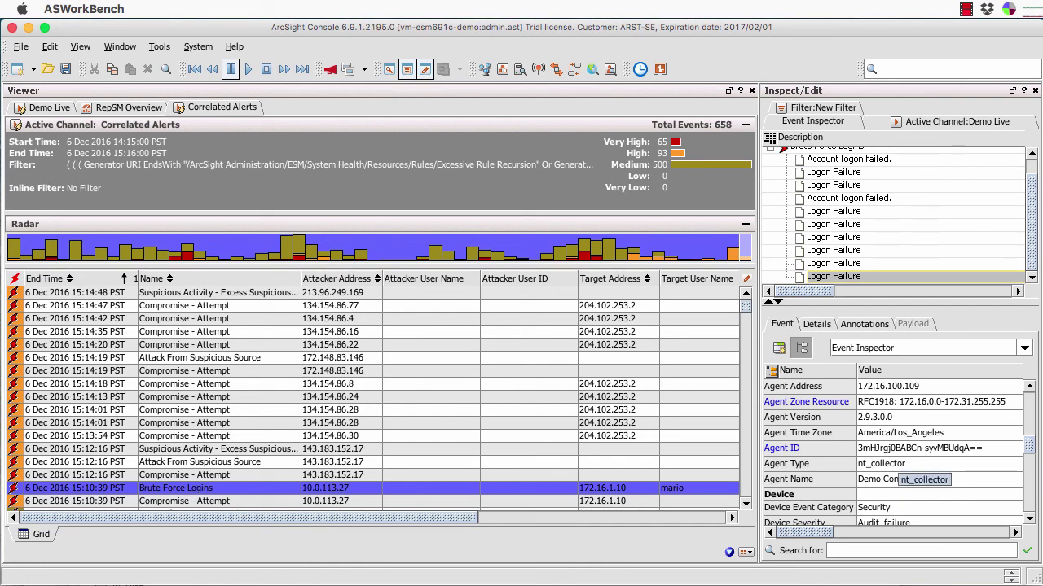
scroll(896, 454, up, 3)
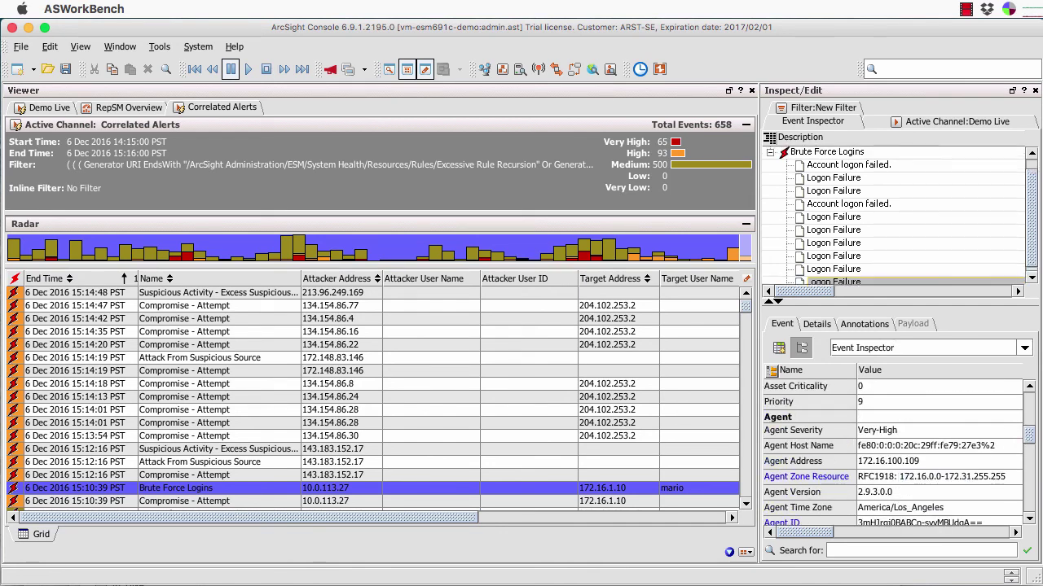
scroll(892, 217, up, 1)
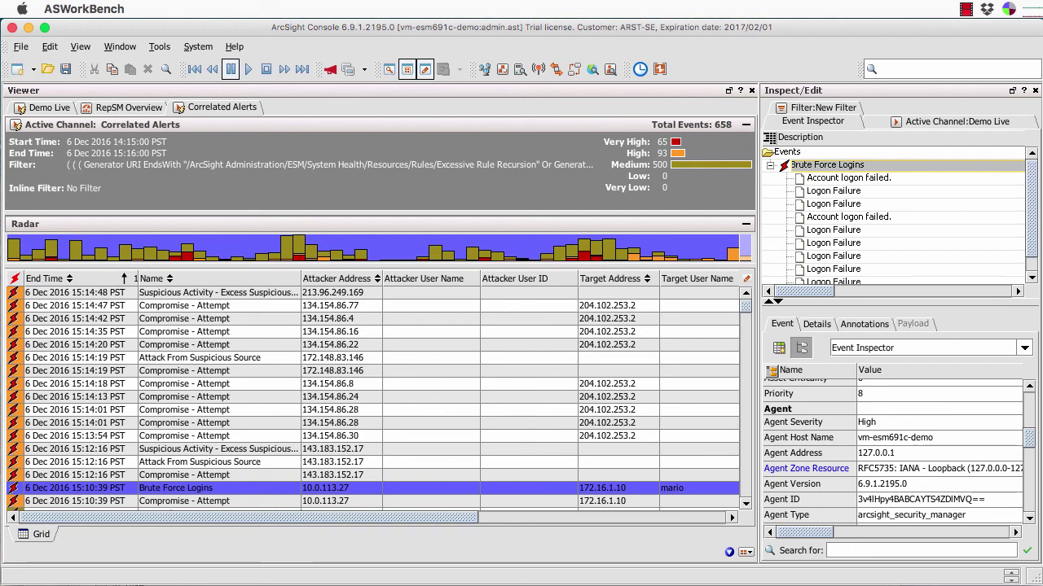
- Check the Correlation Options offered for the Brute Force Logins event in the Event Inspector
right_click(827, 165)
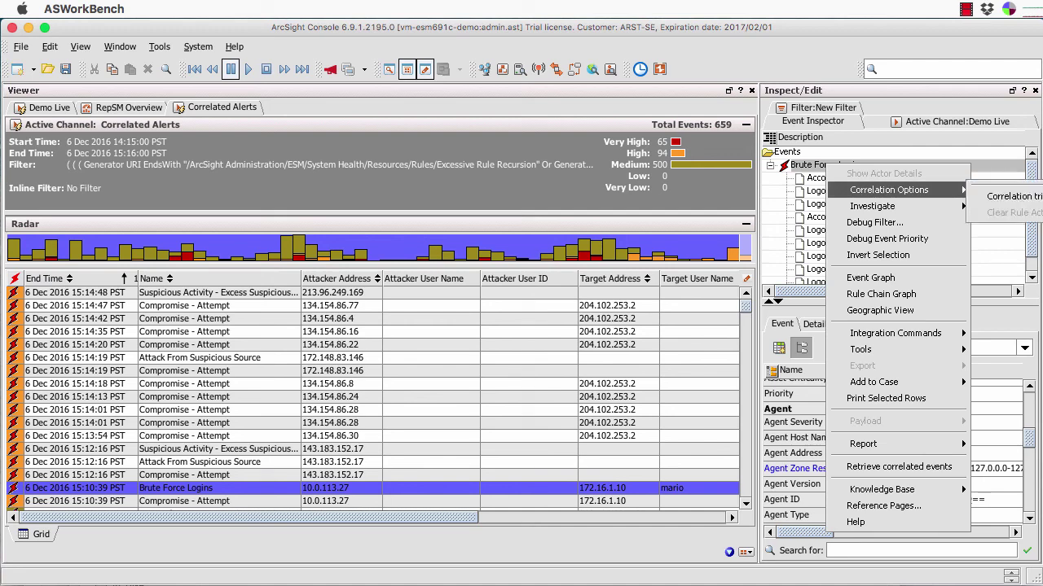
mouse_move(887, 189)
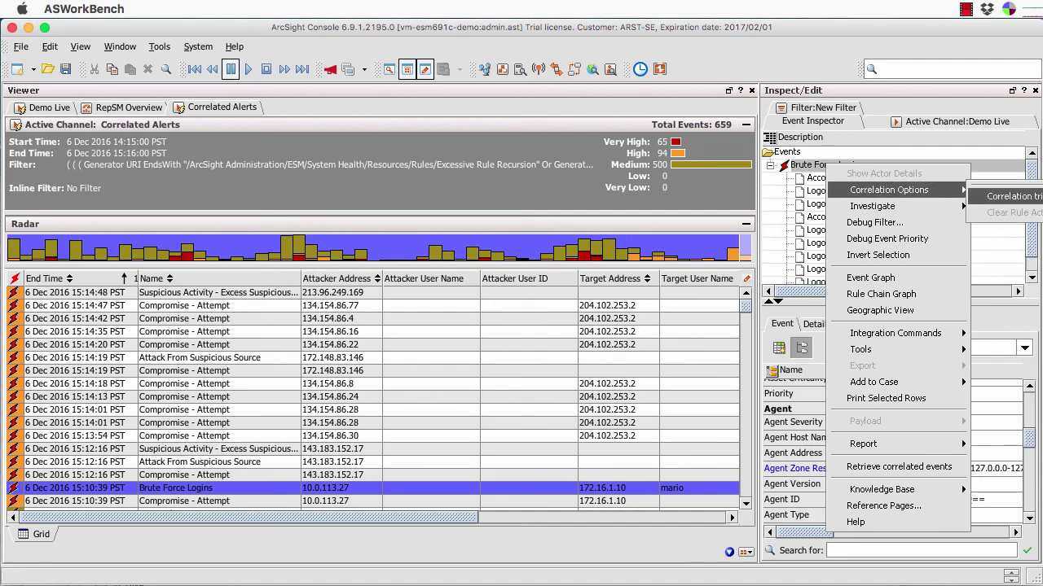
key(Escape)
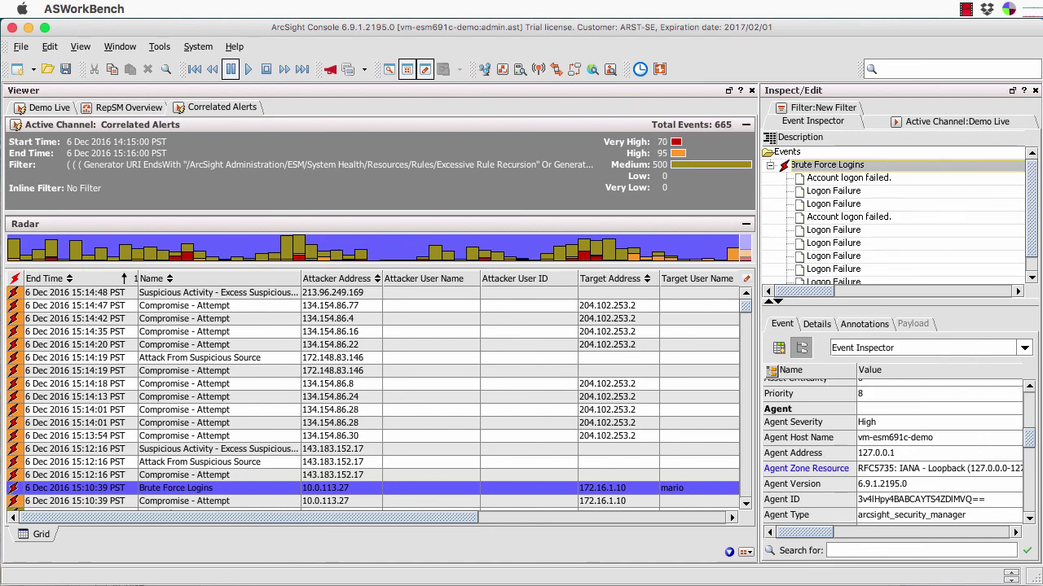
- View the Demo Live channel briefly and return to the Correlated Alerts channel
scroll(244, 472, down, 2)
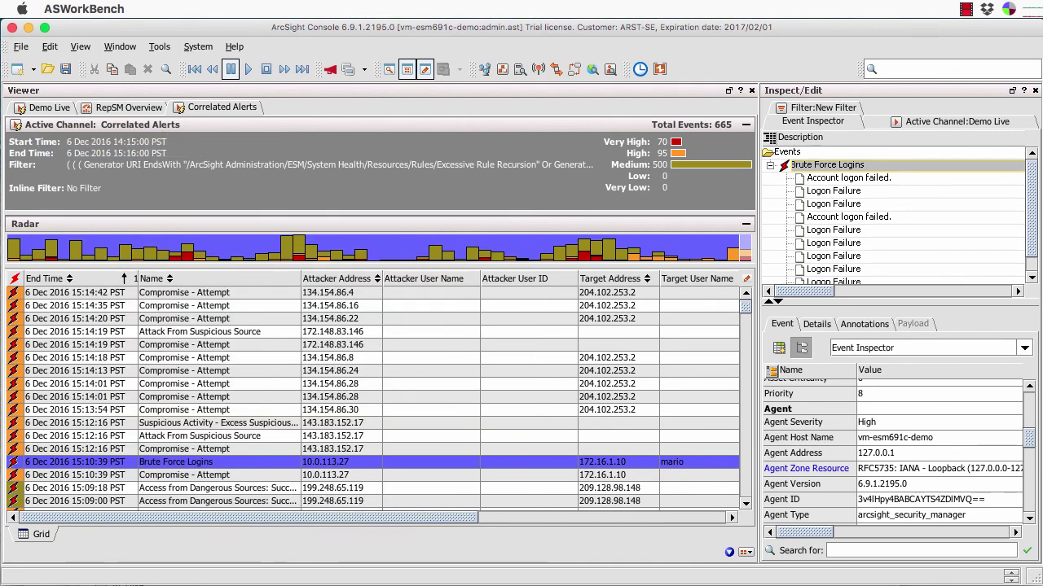
click(49, 107)
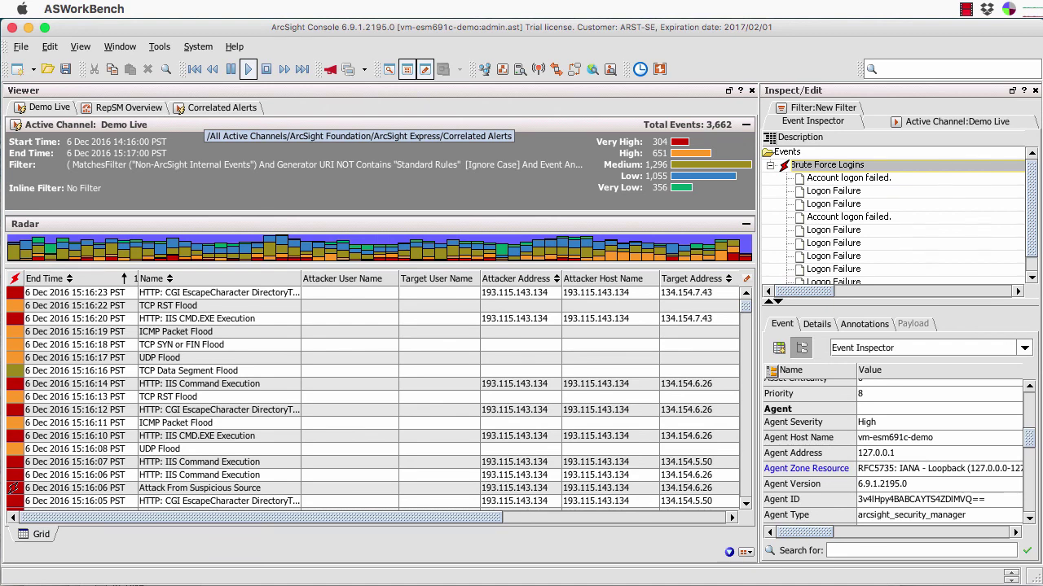
click(222, 107)
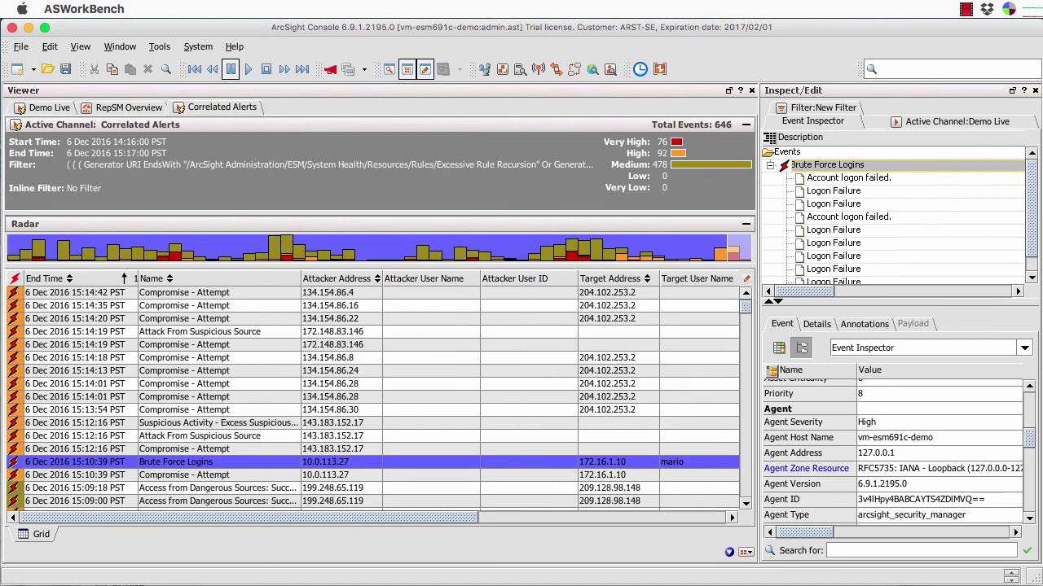
- Create an Event Context Channel for the Brute Force Logins event with a time span of 10 seconds
right_click(149, 462)
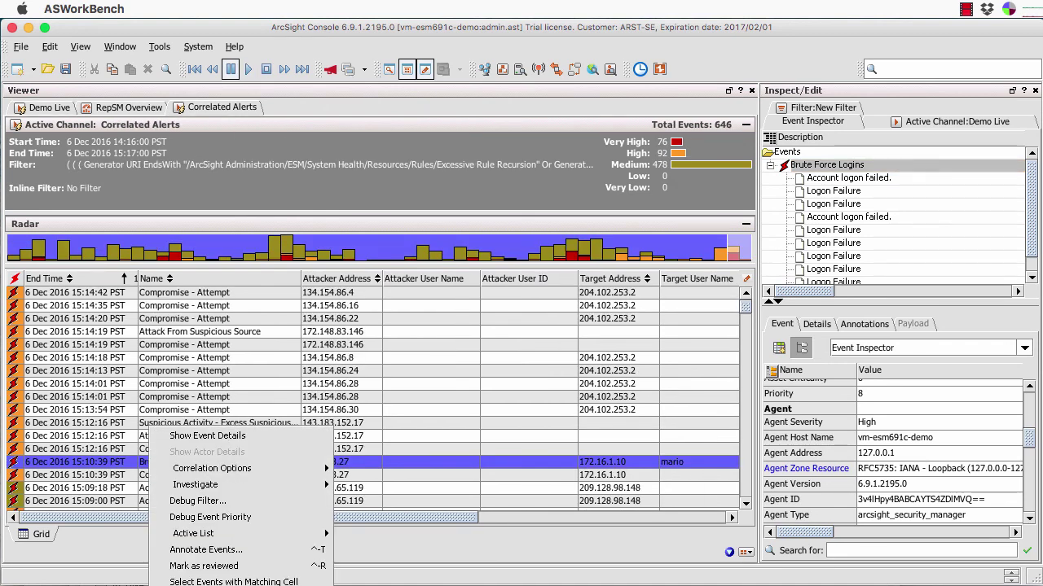
mouse_move(195, 484)
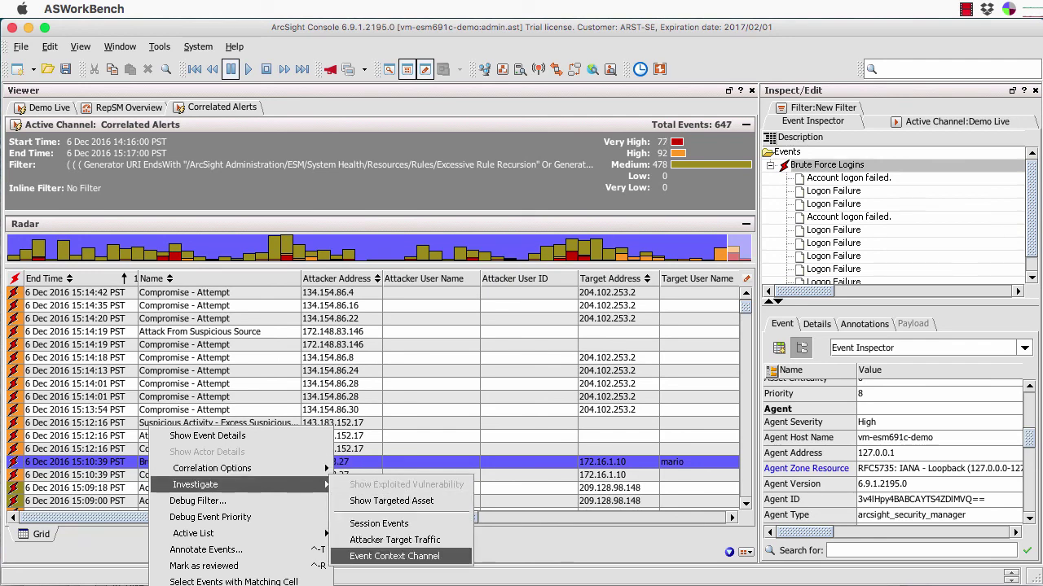
click(395, 556)
drag(782, 395, 474, 333)
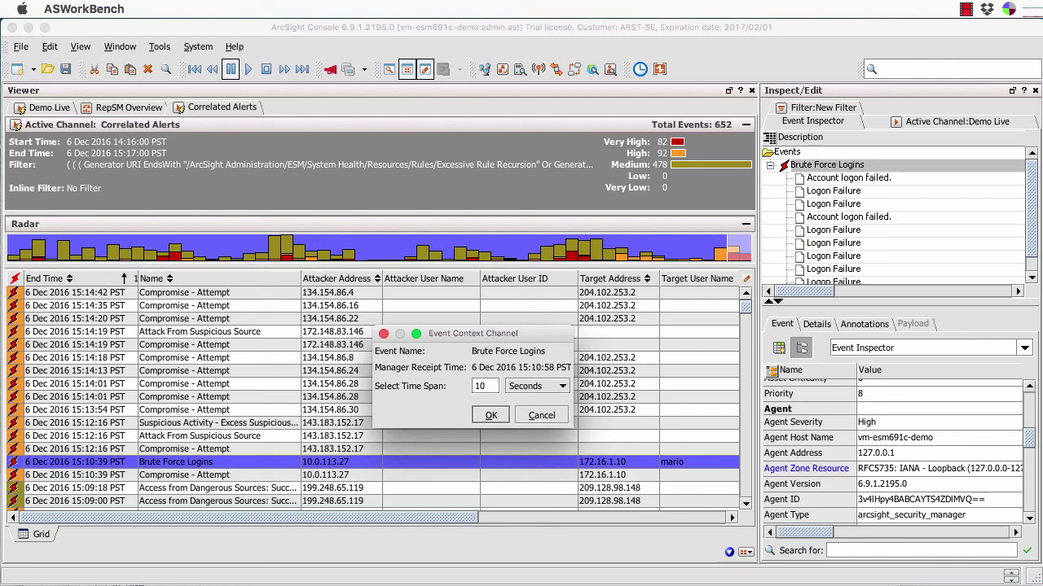
key(Return)
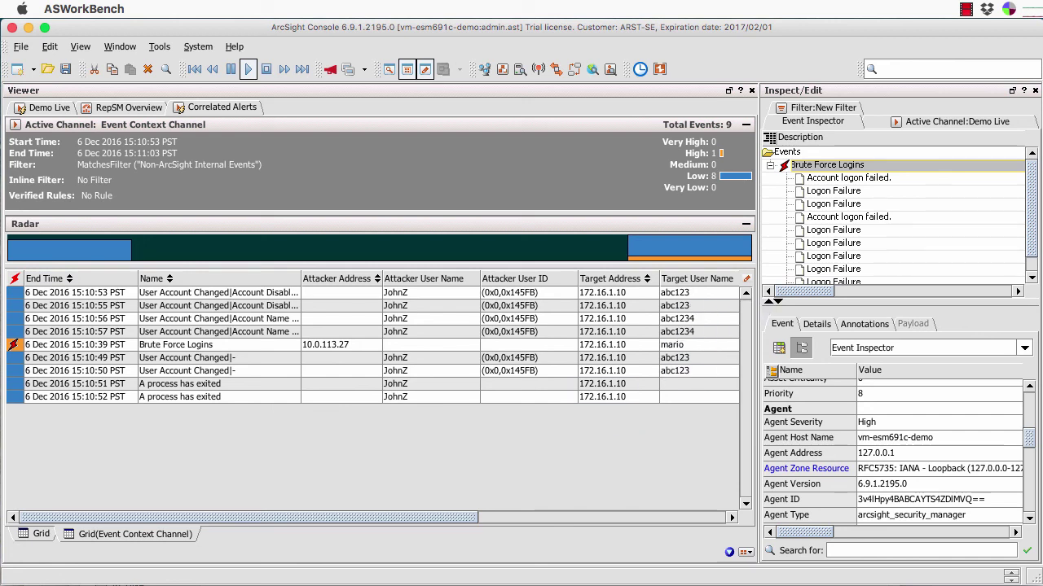
click(236, 292)
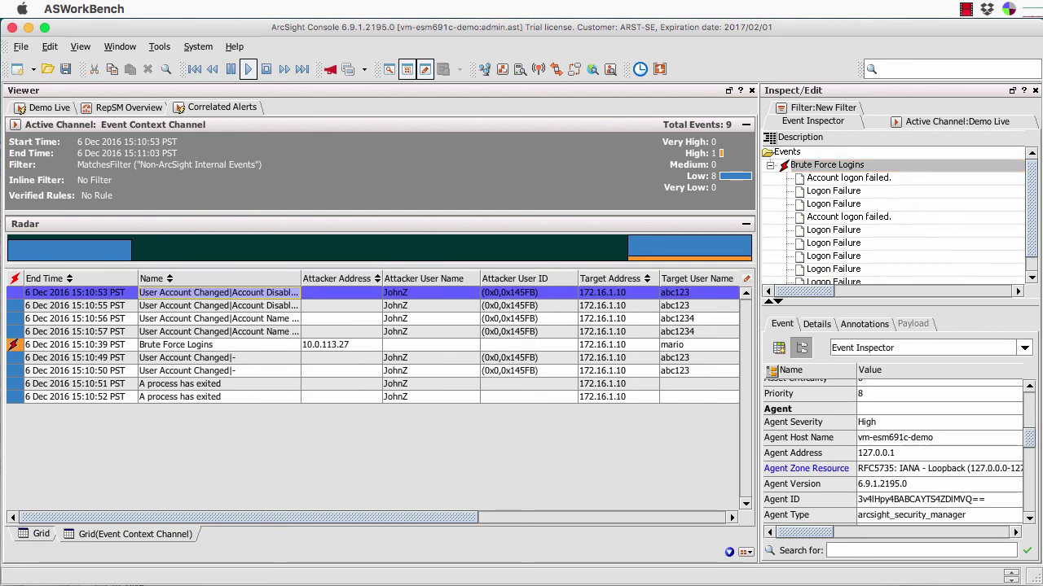
shift+click(220, 397)
right_click(220, 397)
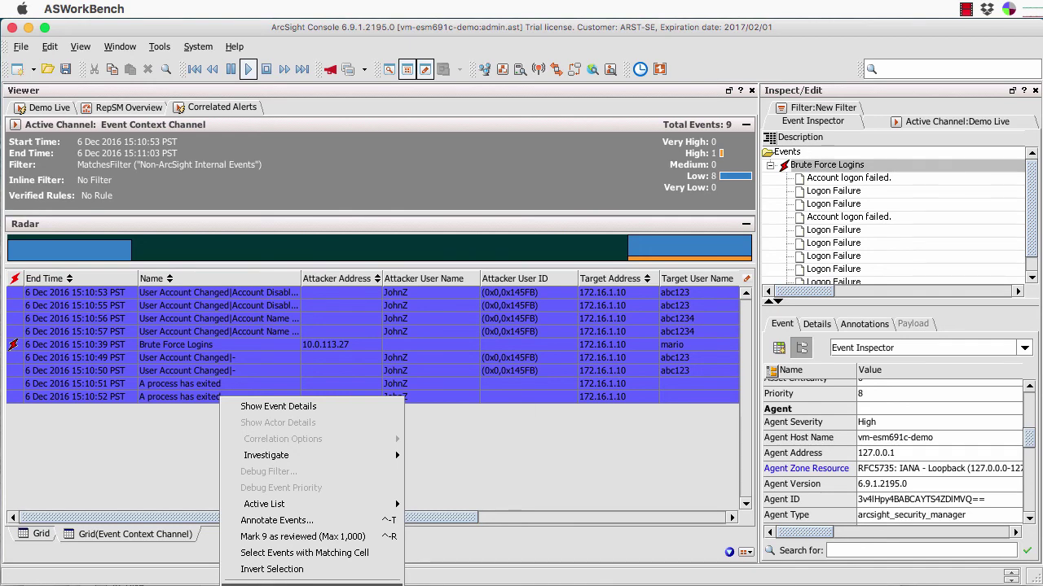
click(219, 331)
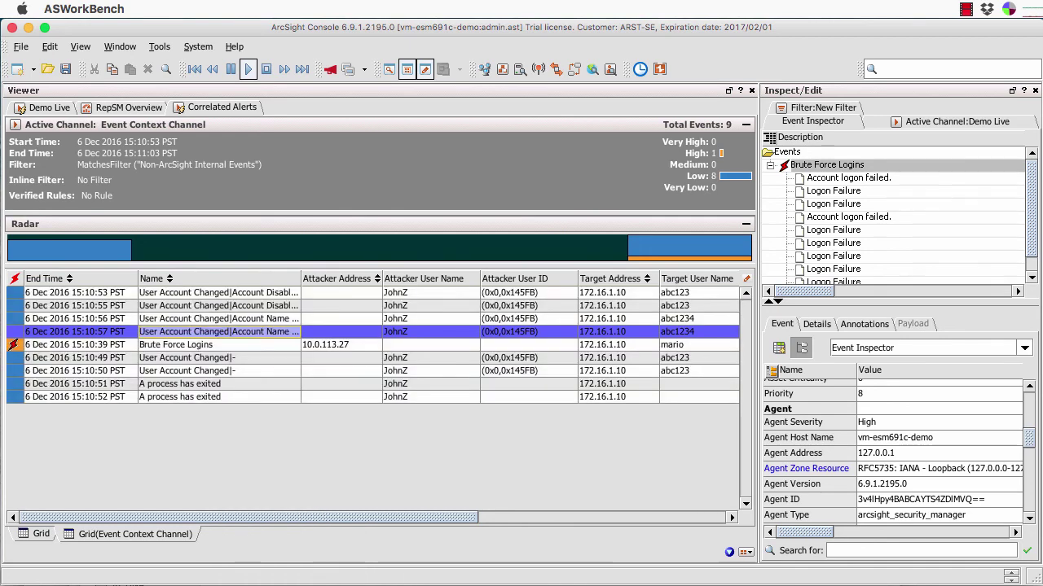
- Generate an Event Graph from all events in the Event Context Channel
click(219, 293)
shift+click(220, 396)
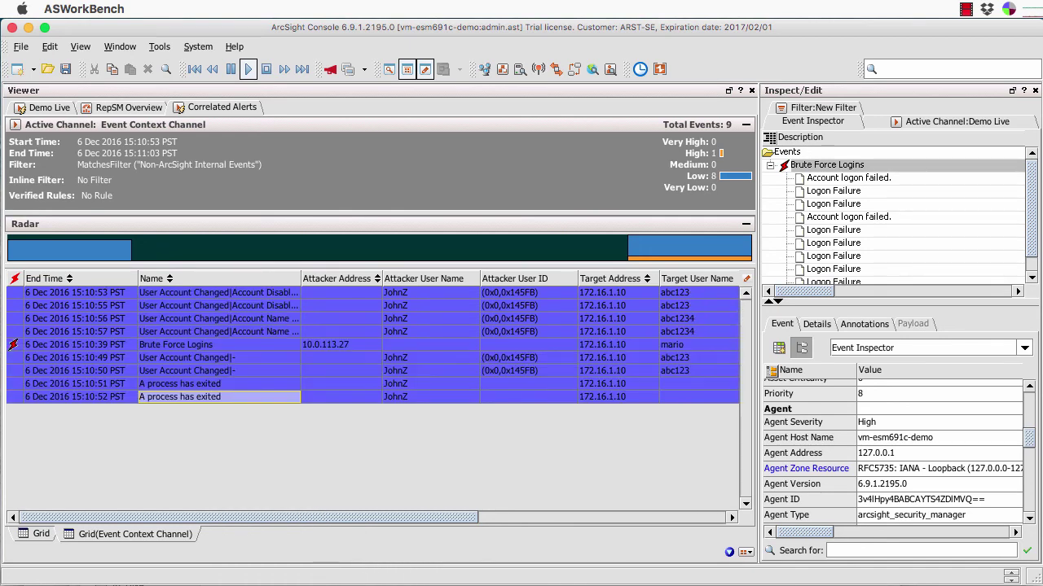
right_click(240, 294)
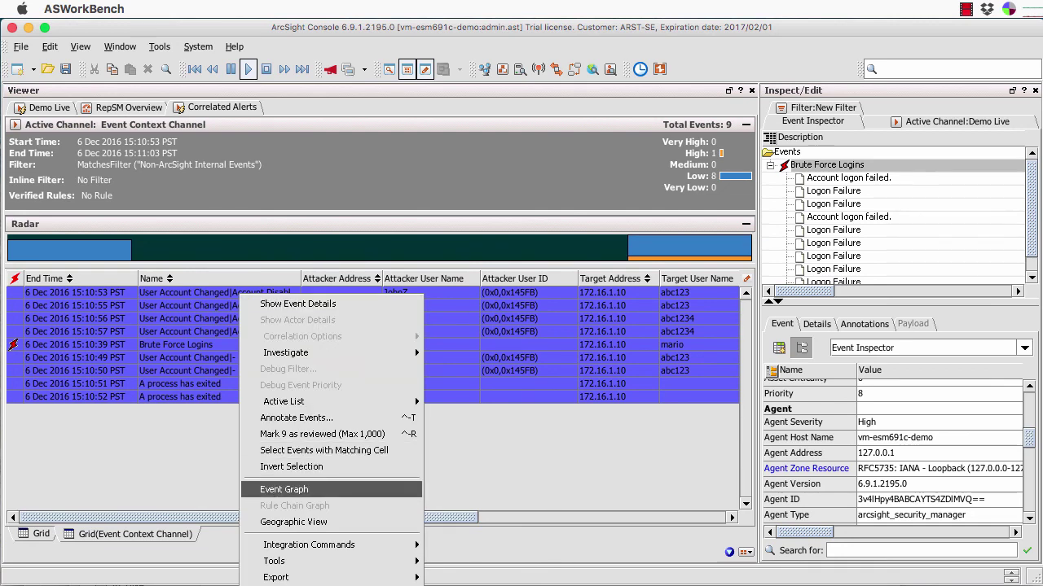
click(284, 489)
drag(781, 354, 408, 200)
click(439, 382)
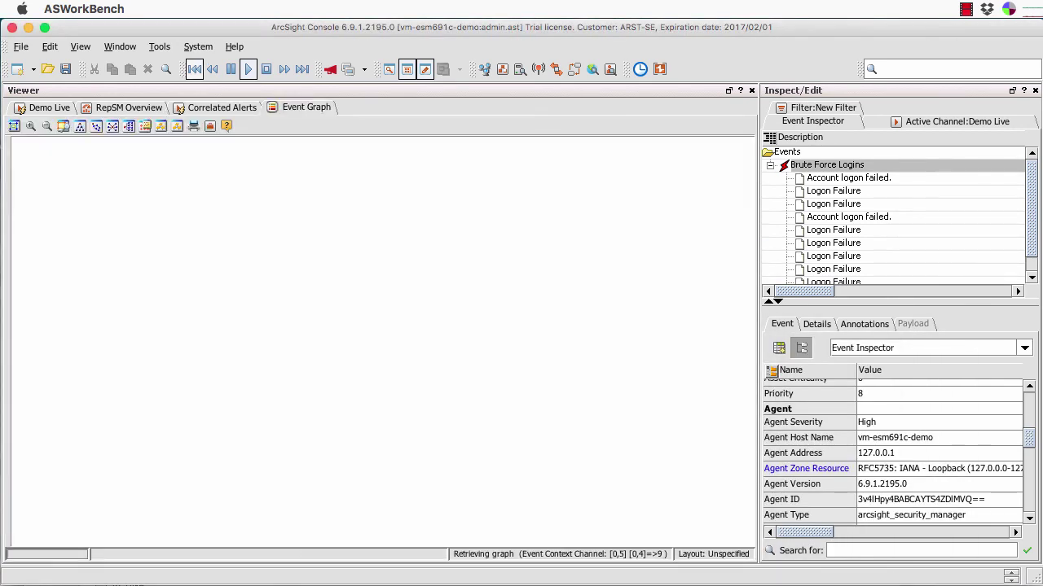
- Spread out the event graph by moving the 172.16.1.10, Brute Force Logins and 10.0.113.27 nodes
drag(502, 293, 539, 331)
drag(636, 239, 675, 273)
drag(718, 207, 718, 179)
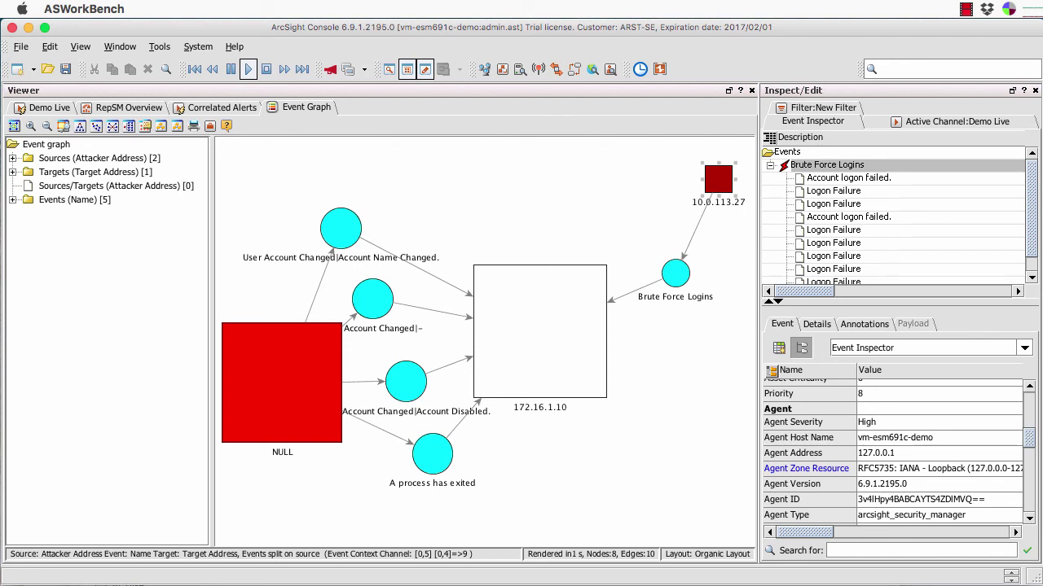
- Close the event graph and return to the main Correlated Alerts grid
right_click(292, 109)
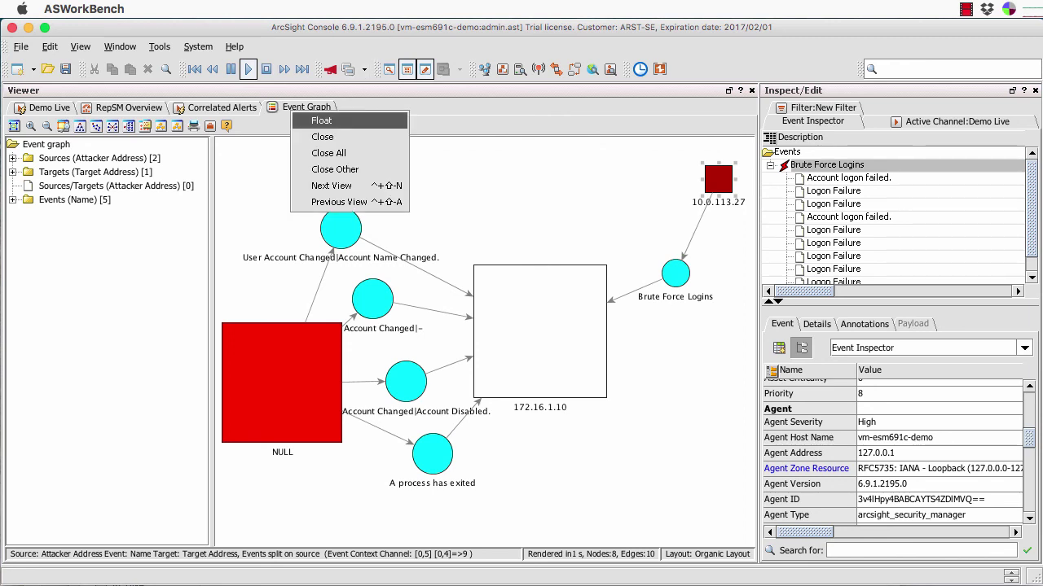
click(322, 136)
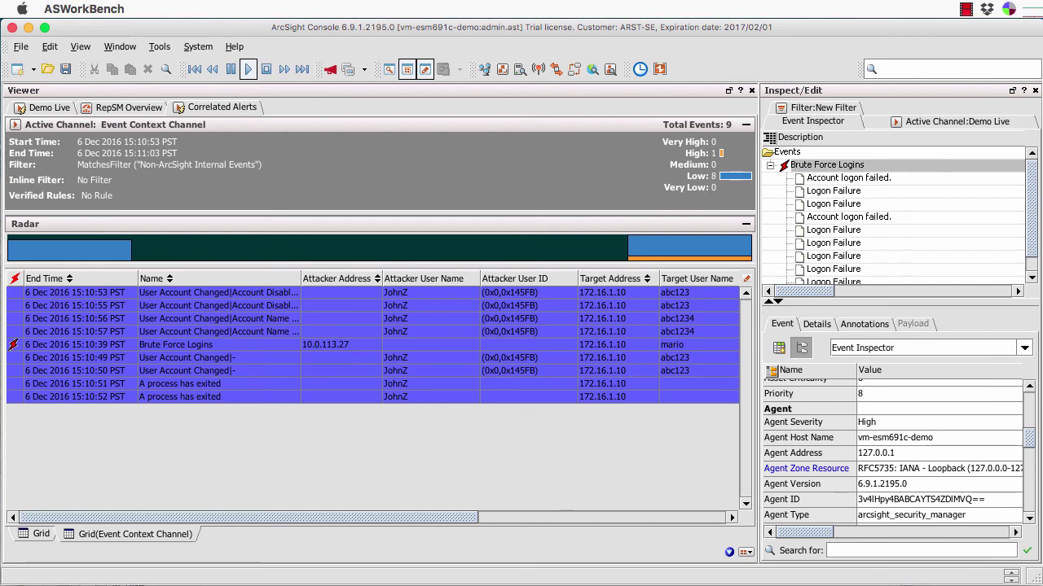
click(220, 357)
click(40, 533)
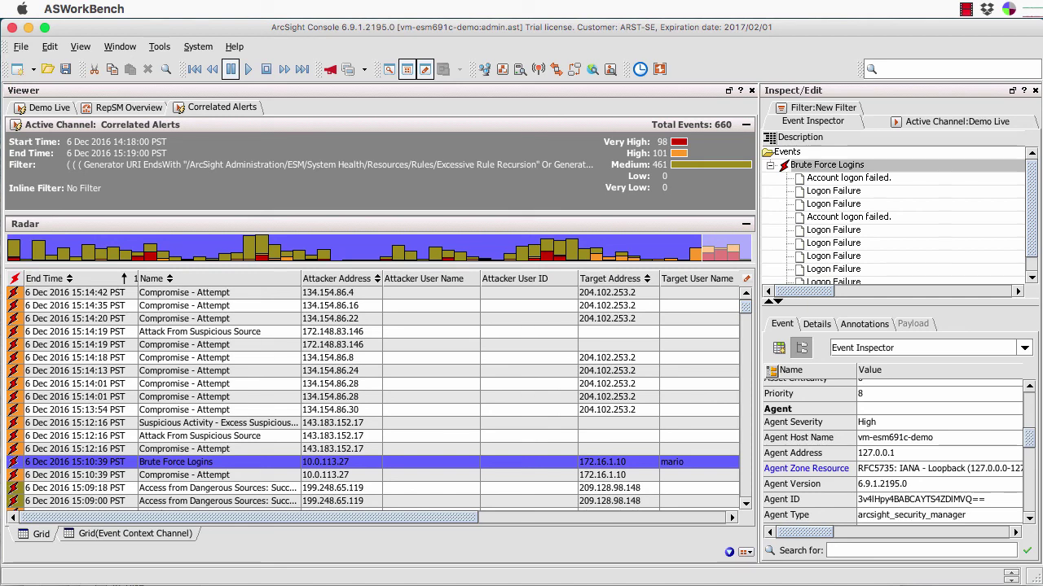
- Check the Investigate options offered for the name of the Brute Force Logins event in Correlated Alerts
right_click(197, 467)
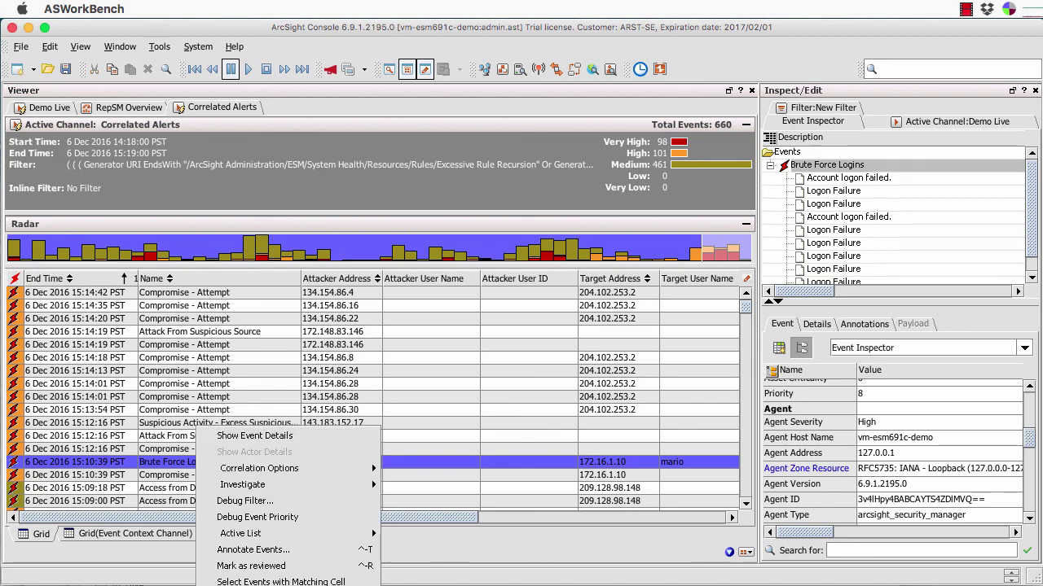
mouse_move(244, 485)
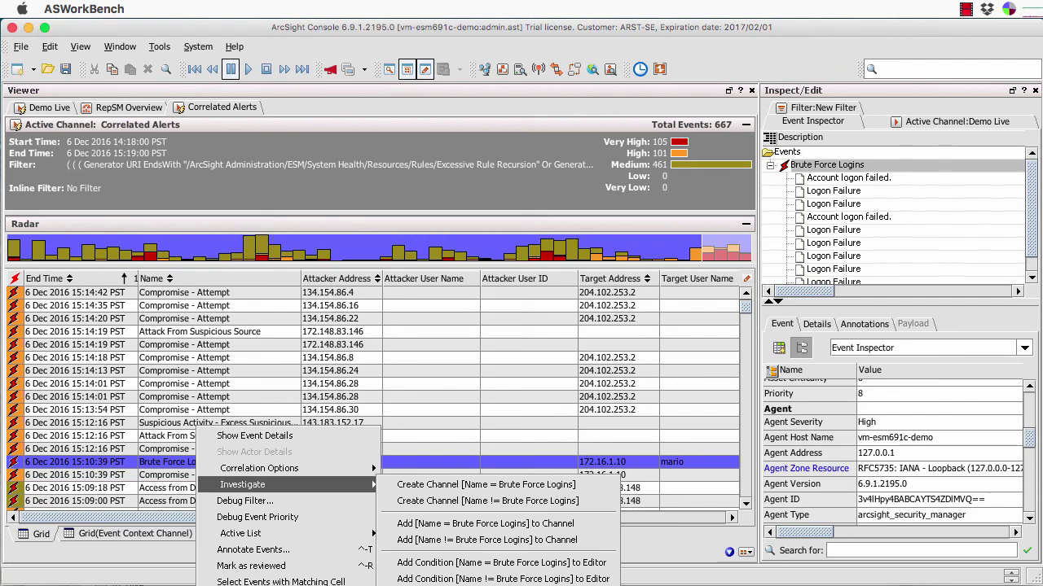
click(431, 357)
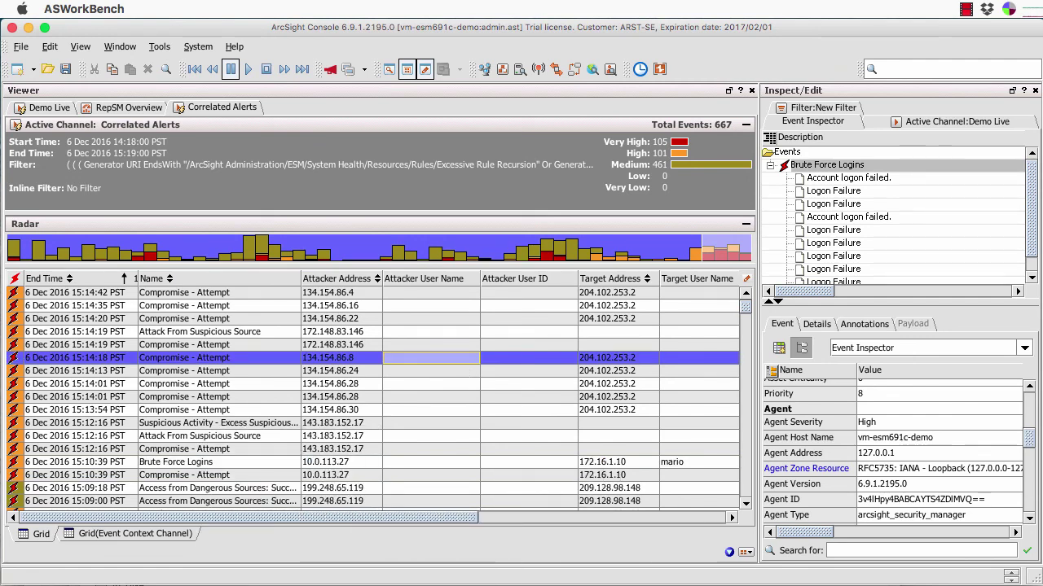
- Create an investigation channel for Attacker Address = 10.0.113.27 from the Brute Force Logins event in Correlated Alerts
scroll(379, 399, down, 4)
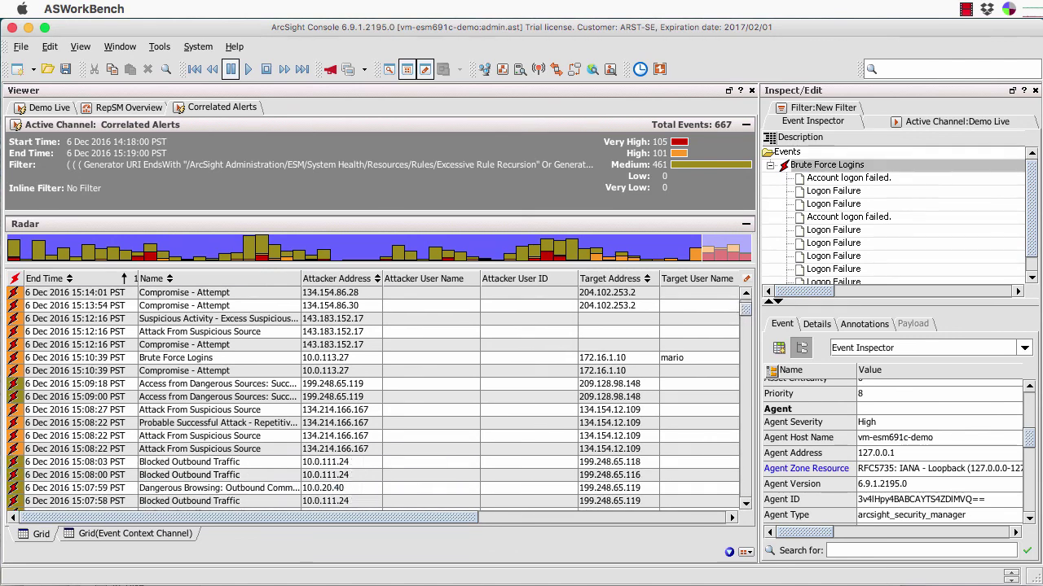
click(218, 357)
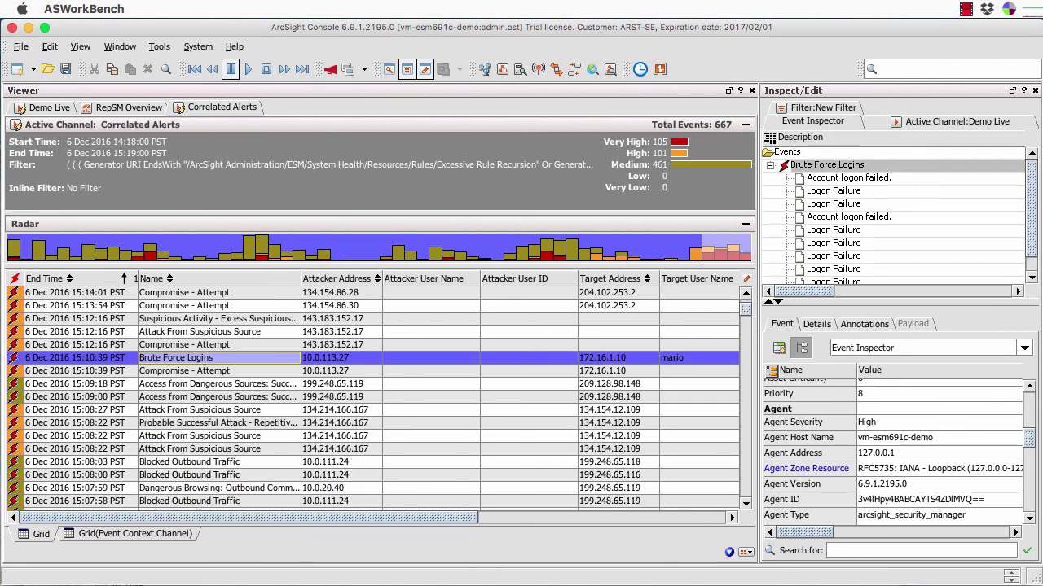
click(341, 357)
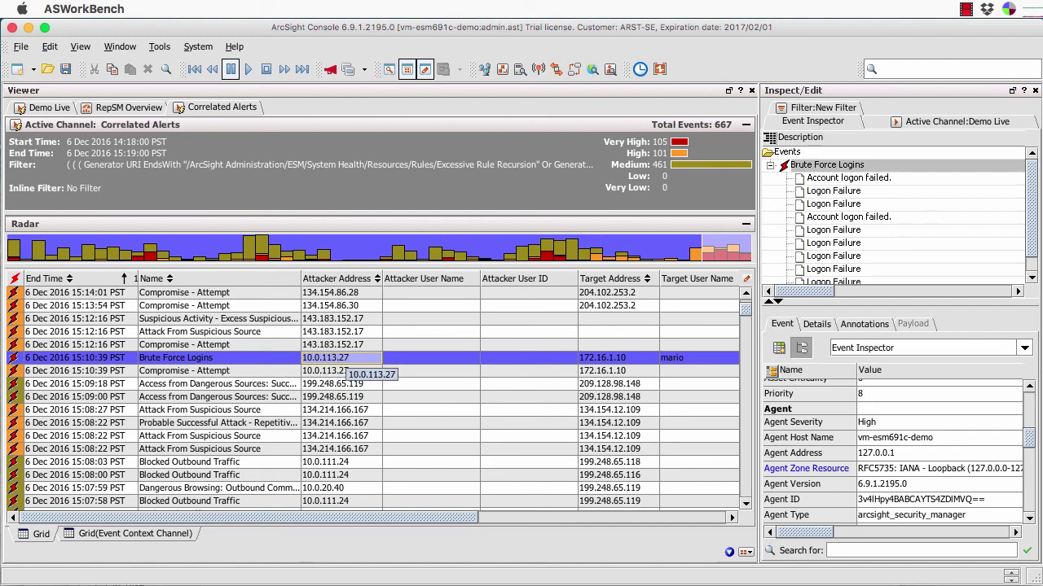
right_click(328, 362)
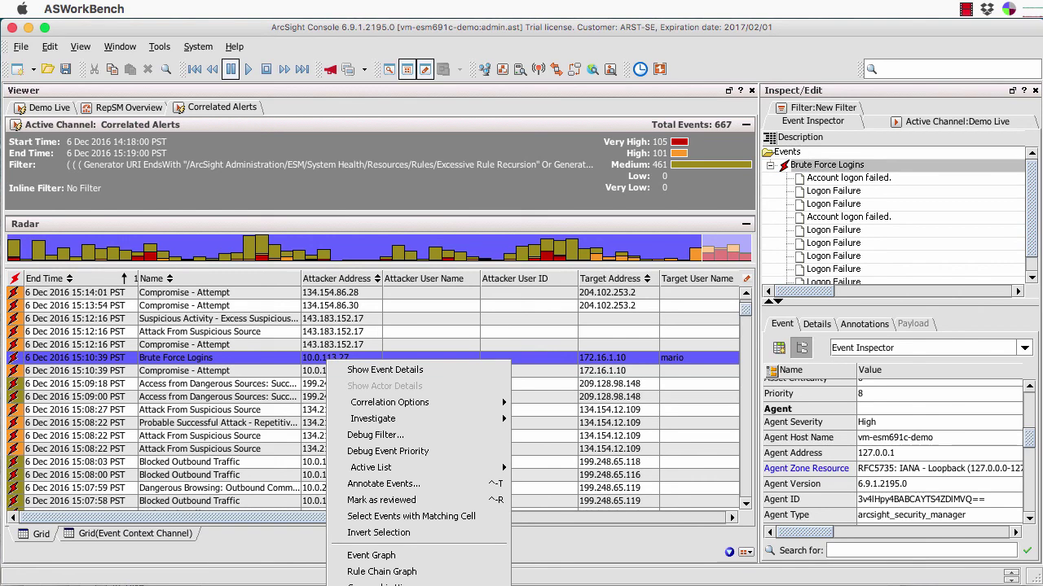
mouse_move(375, 419)
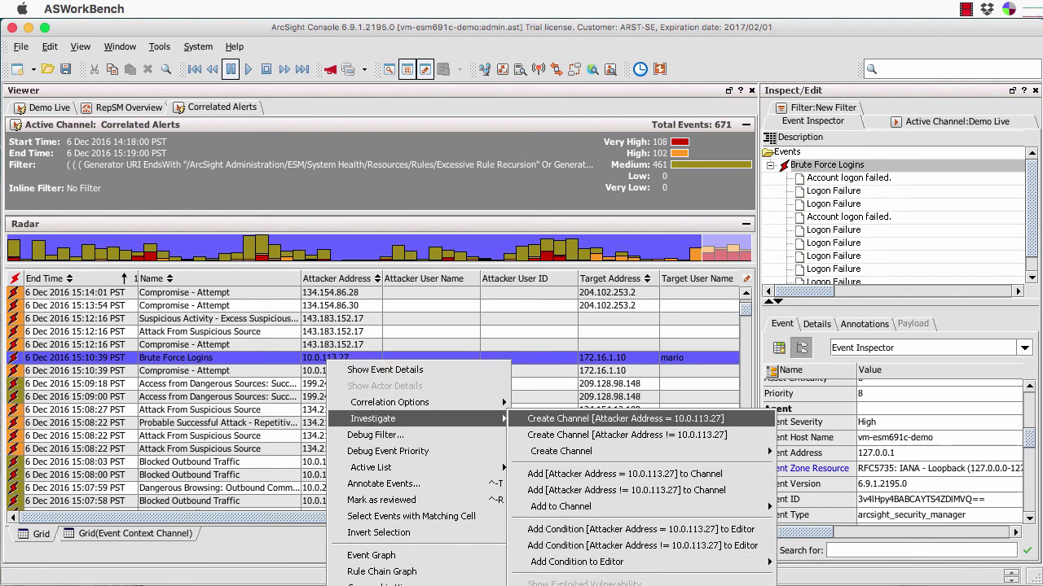
click(625, 418)
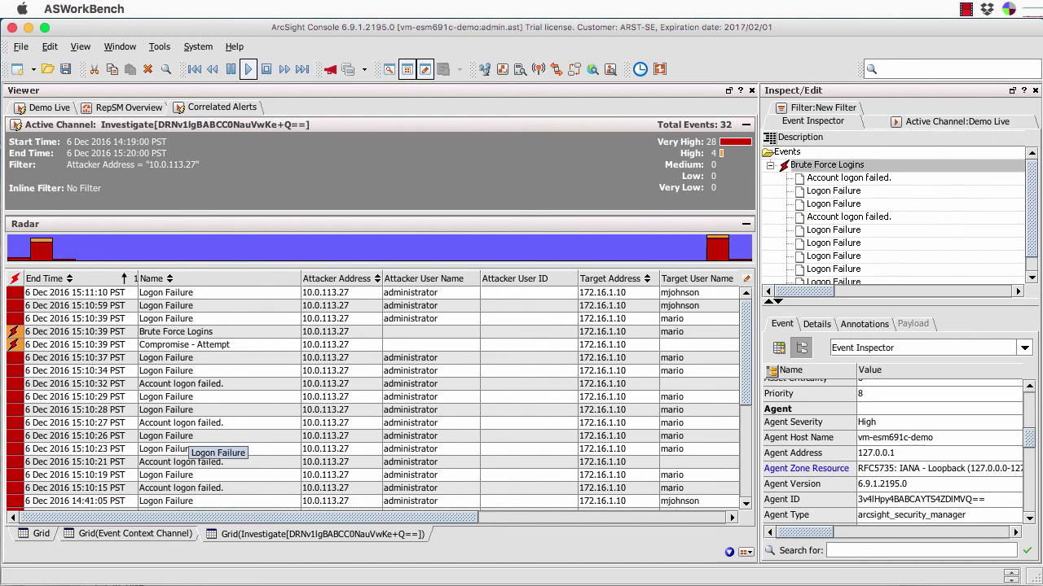
- Review the investigation channel's events, compare them with the Event Context Channel, and return to the main Correlated Alerts grid
scroll(213, 446, down, 2)
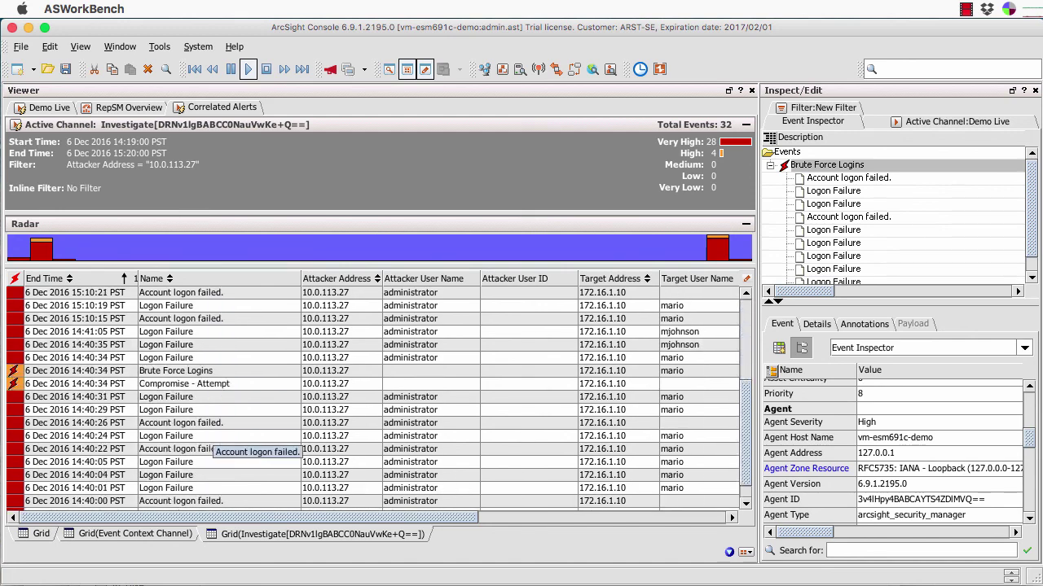
scroll(213, 446, up, 2)
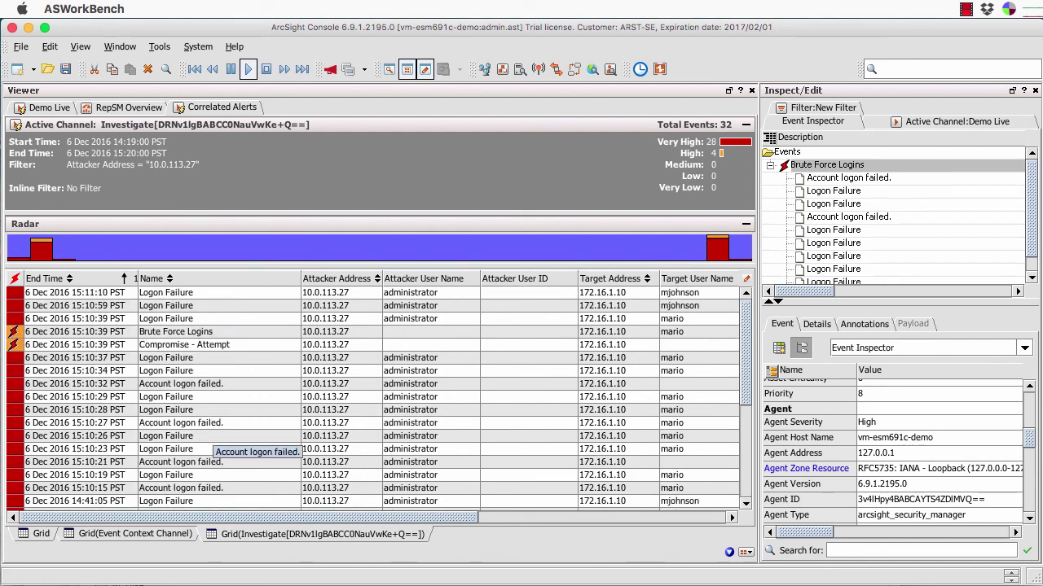
click(135, 533)
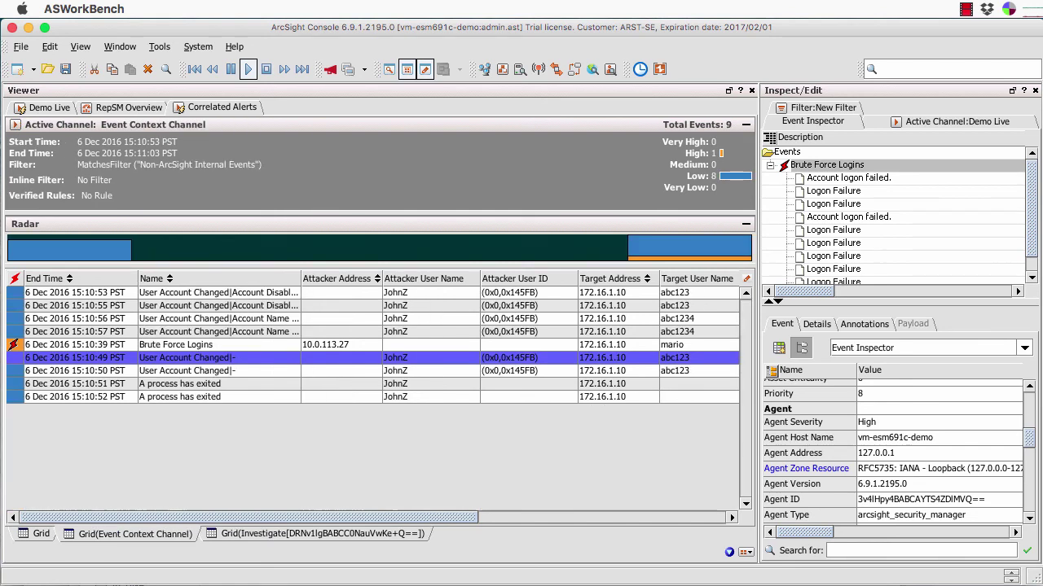
click(41, 533)
click(134, 534)
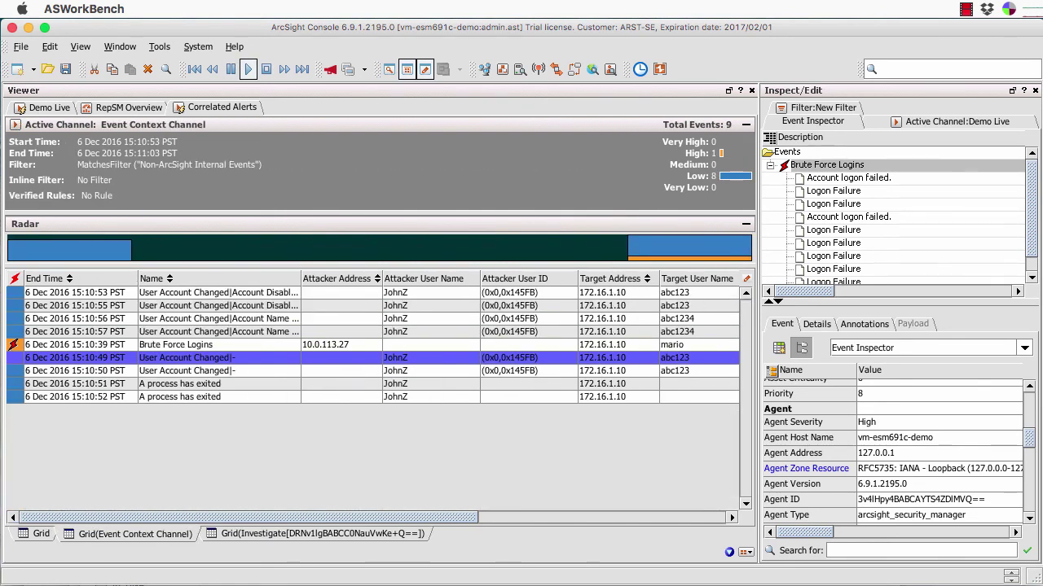
click(322, 534)
click(134, 533)
click(41, 534)
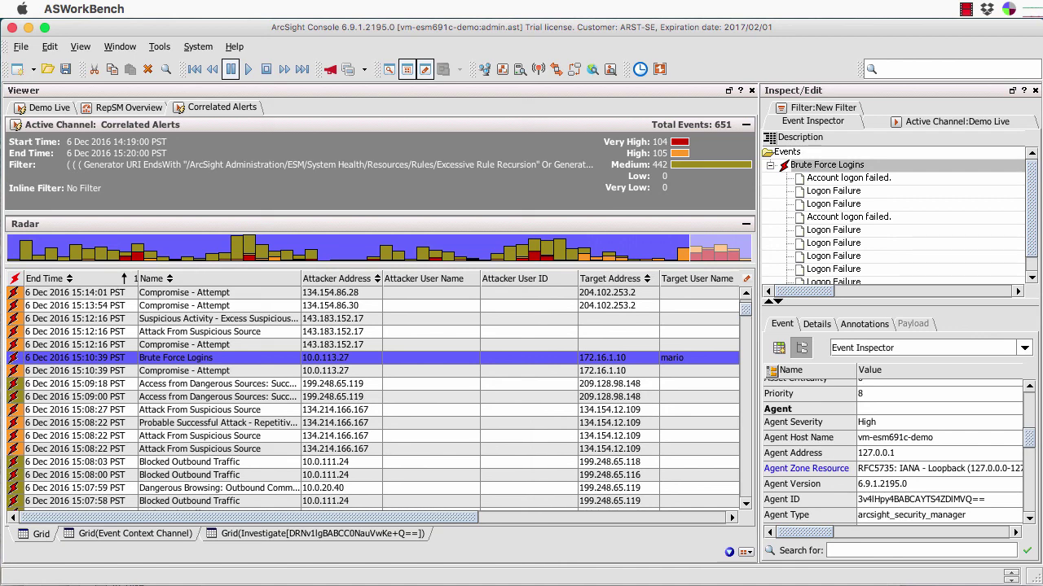
- Switch to the Demo Live channel and look through its recent and older events, including those around Brute Force Logins
click(48, 107)
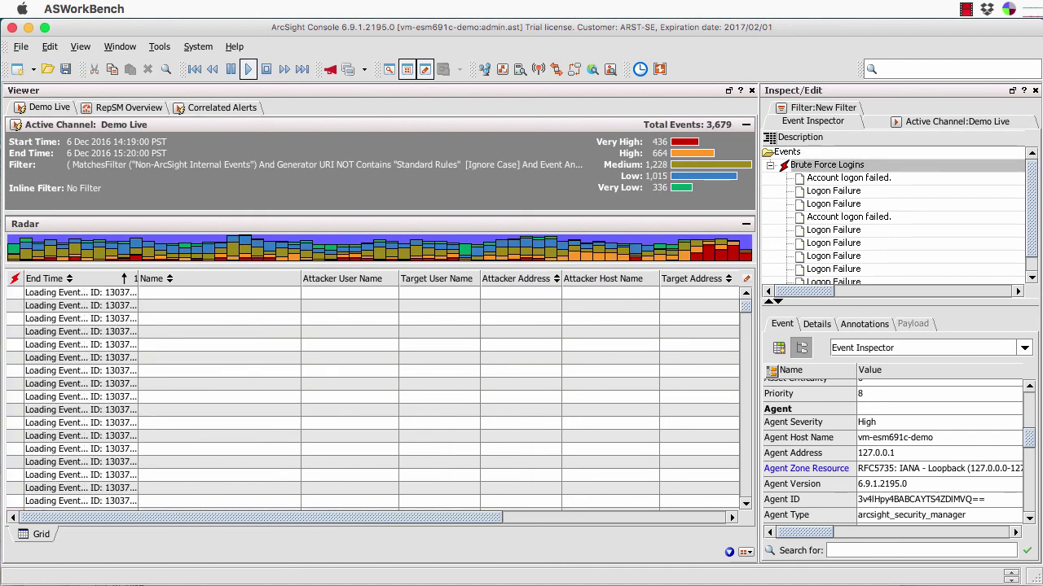
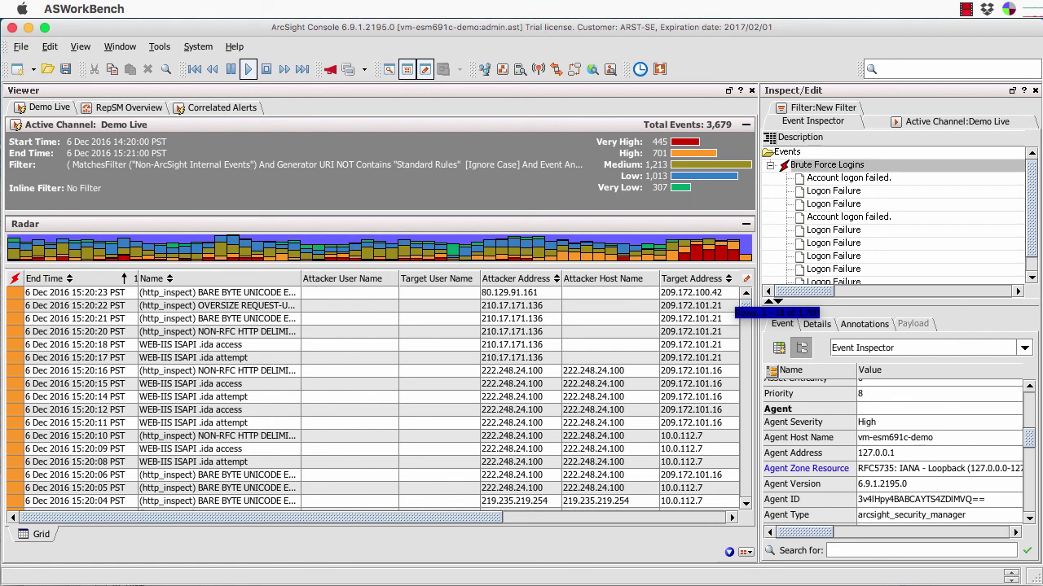
drag(745, 305, 745, 354)
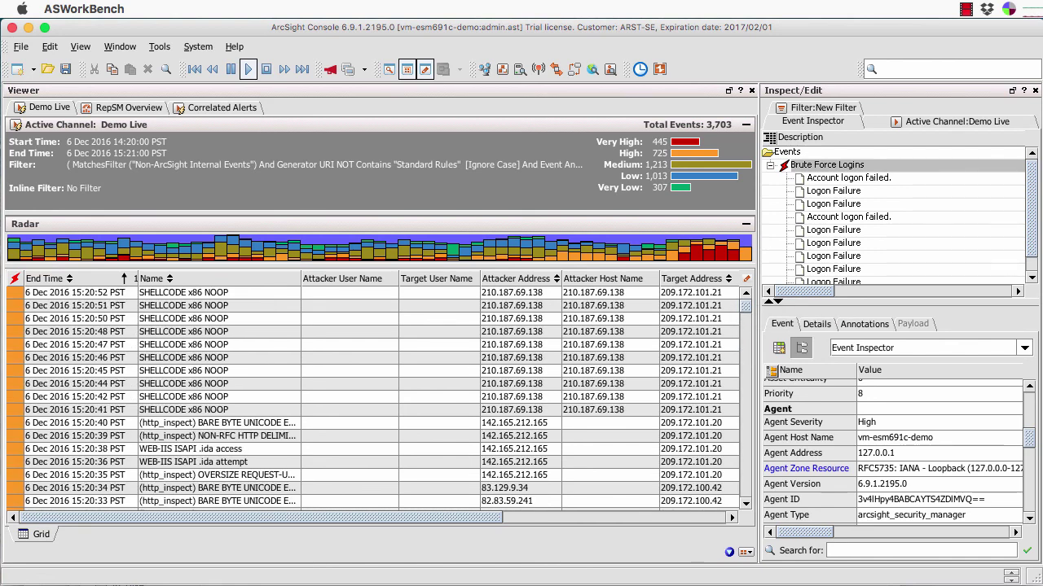
drag(745, 306, 745, 356)
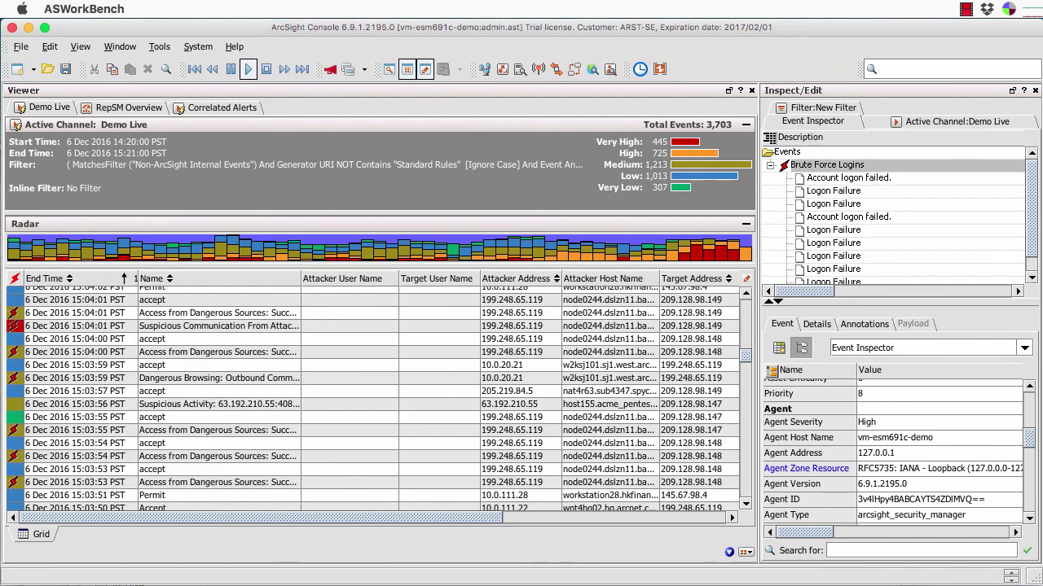
drag(745, 356, 745, 306)
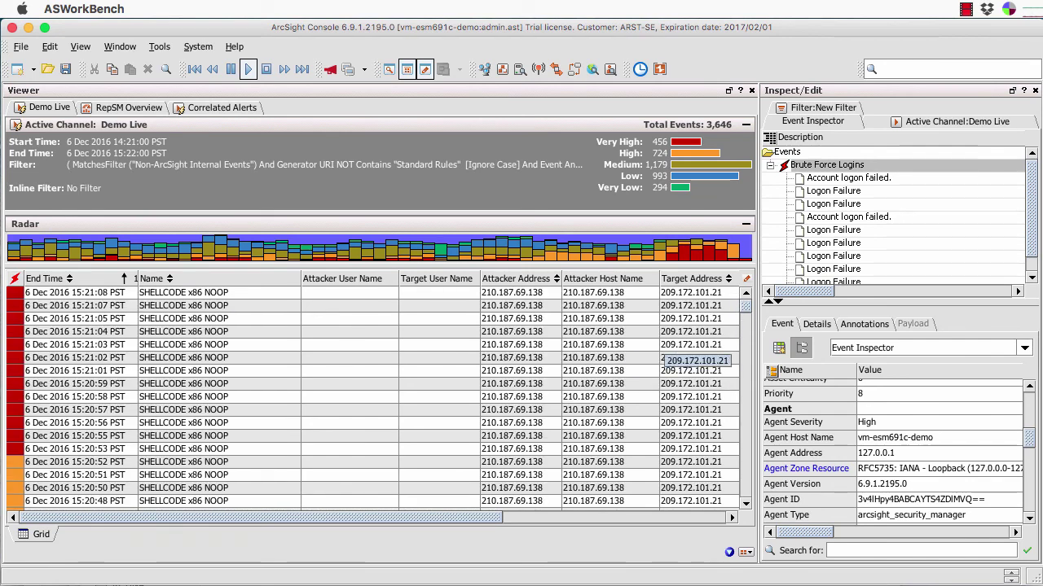
drag(745, 306, 745, 427)
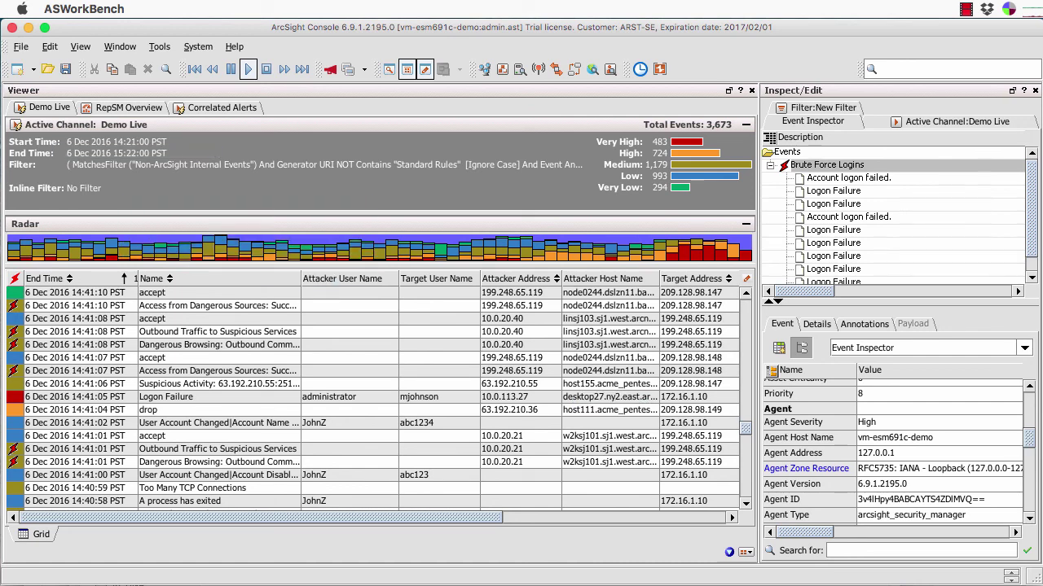
drag(746, 427, 745, 338)
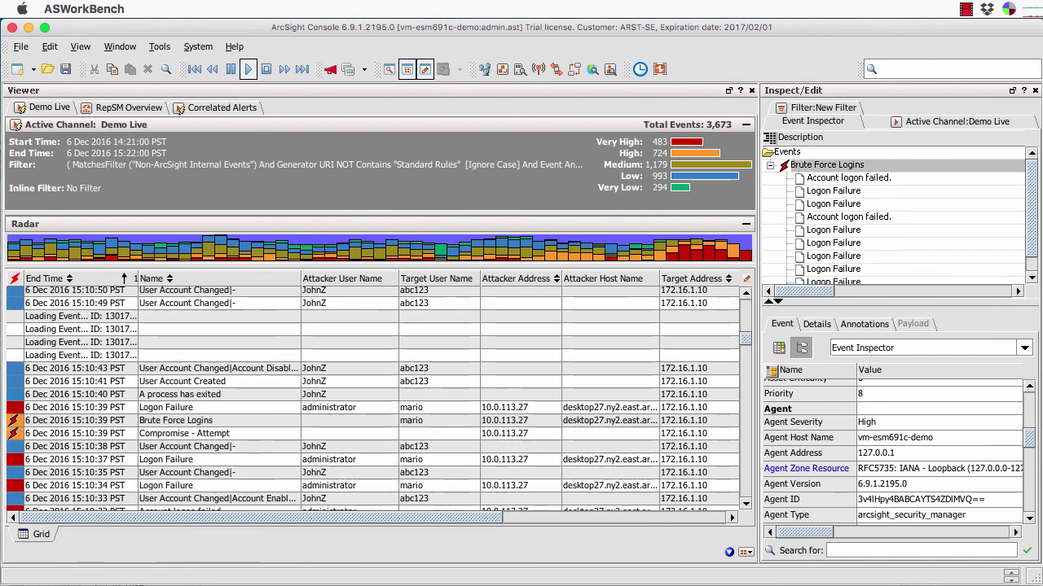
scroll(375, 400, up, 5)
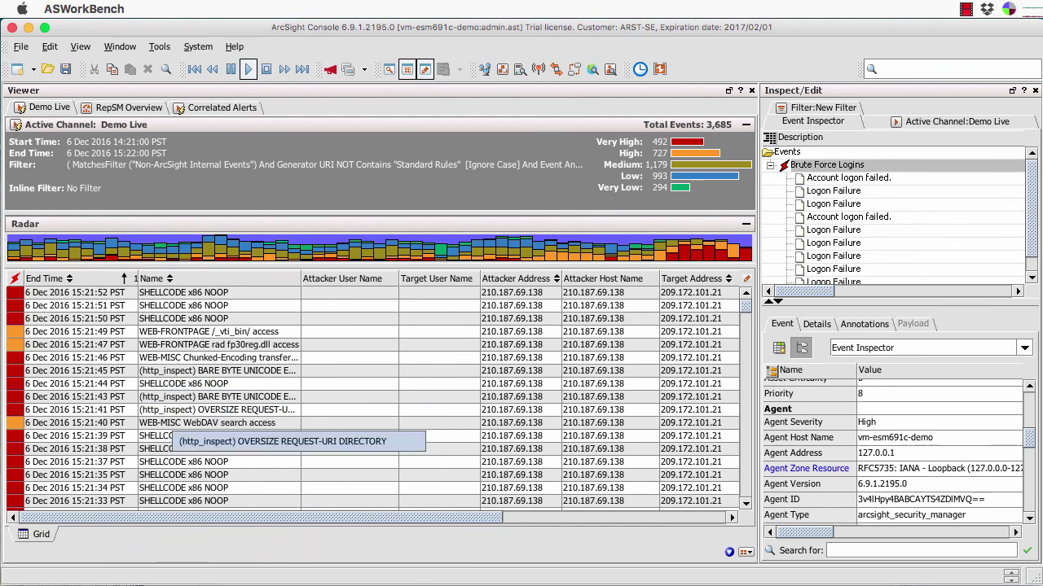
- Inspect the SHELLCODE x86 NOOP event from 15:21:44 and examine the Demo Live grid's columns through Device Product
click(107, 383)
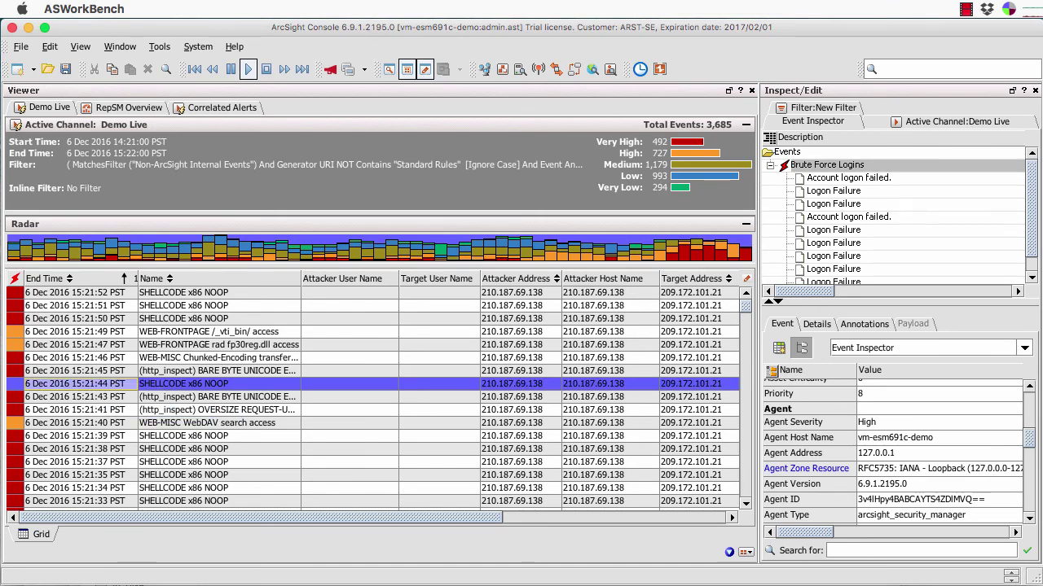
scroll(892, 452, down, 15)
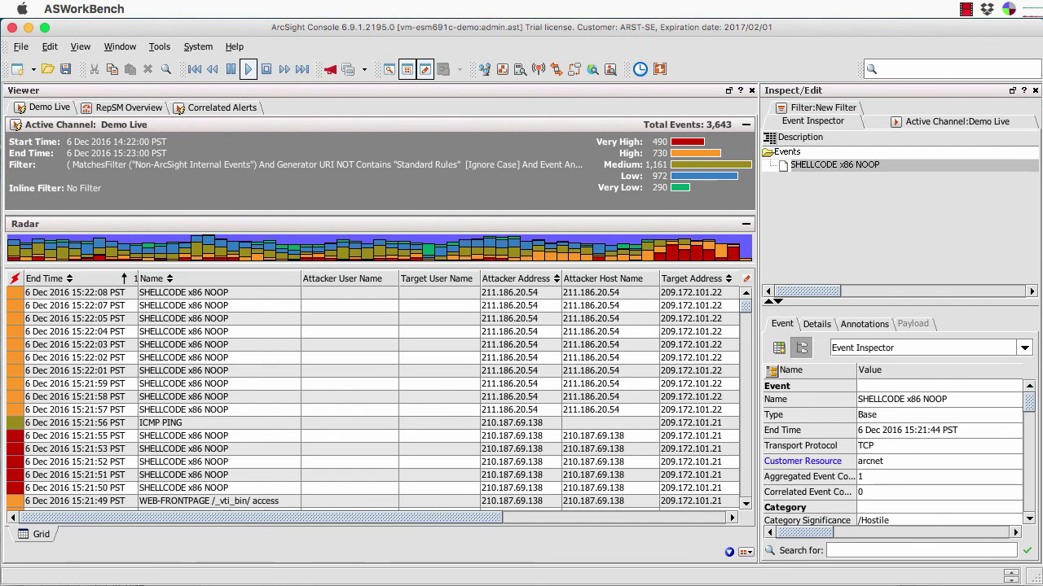
click(219, 449)
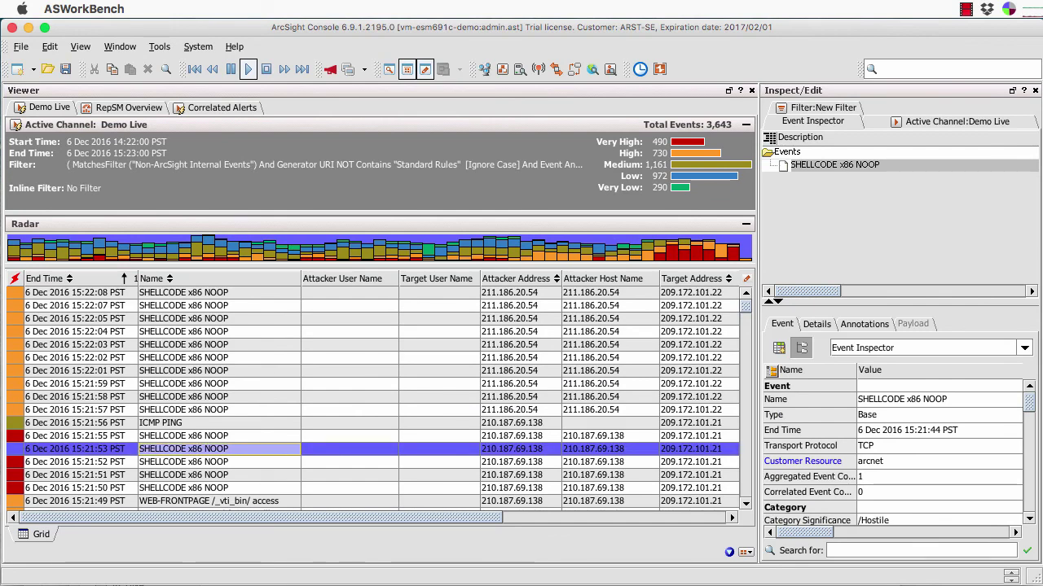
scroll(373, 398, right, 6)
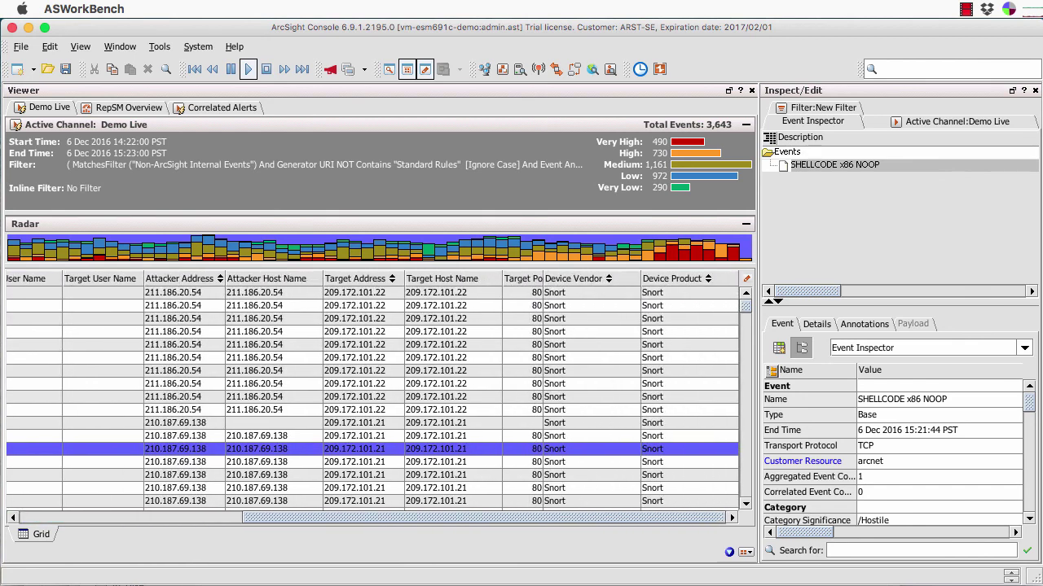
scroll(373, 398, left, 6)
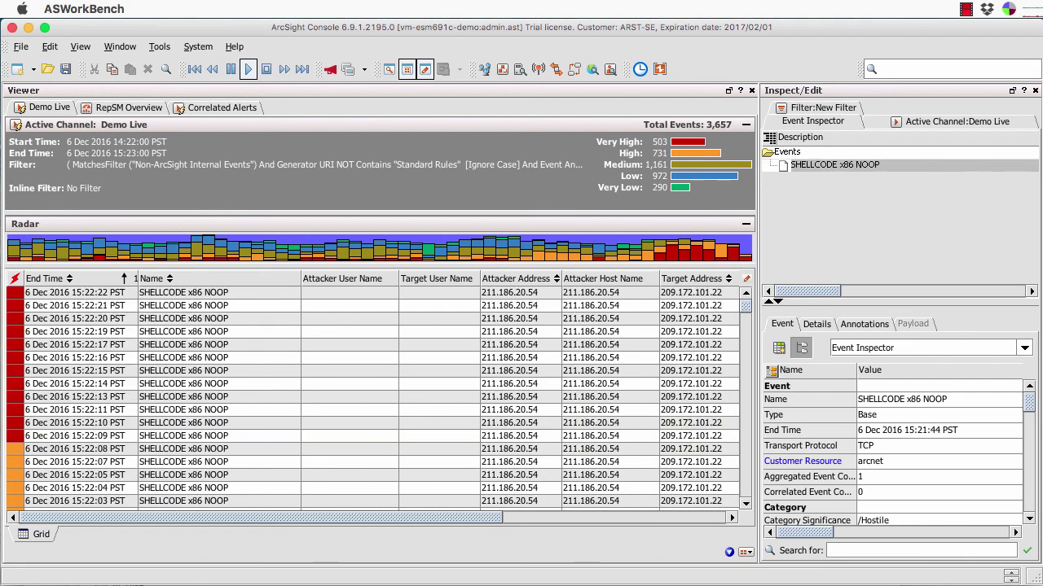
scroll(374, 391, right, 5)
scroll(375, 391, right, 1)
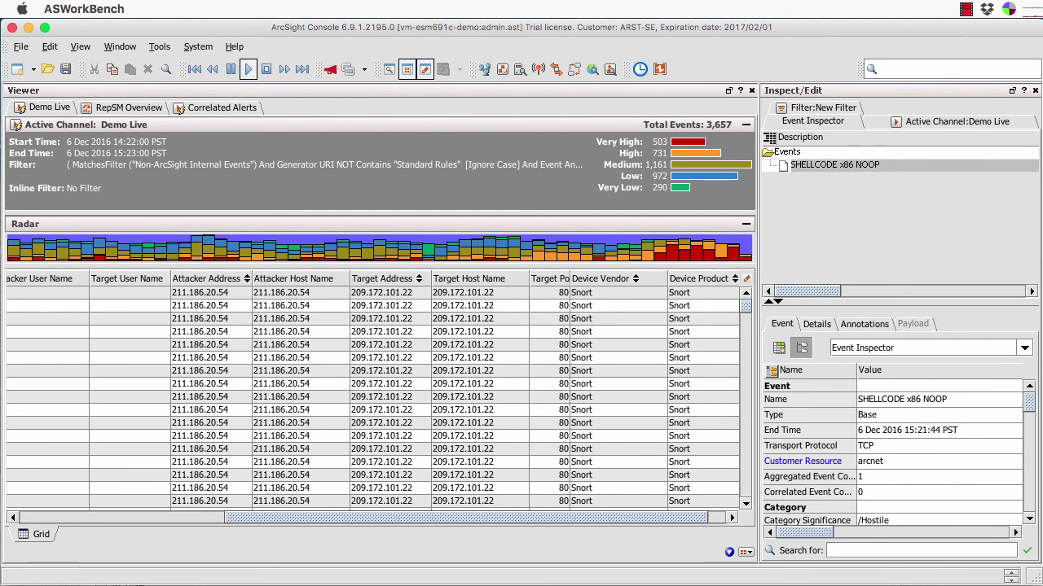
scroll(375, 391, left, 6)
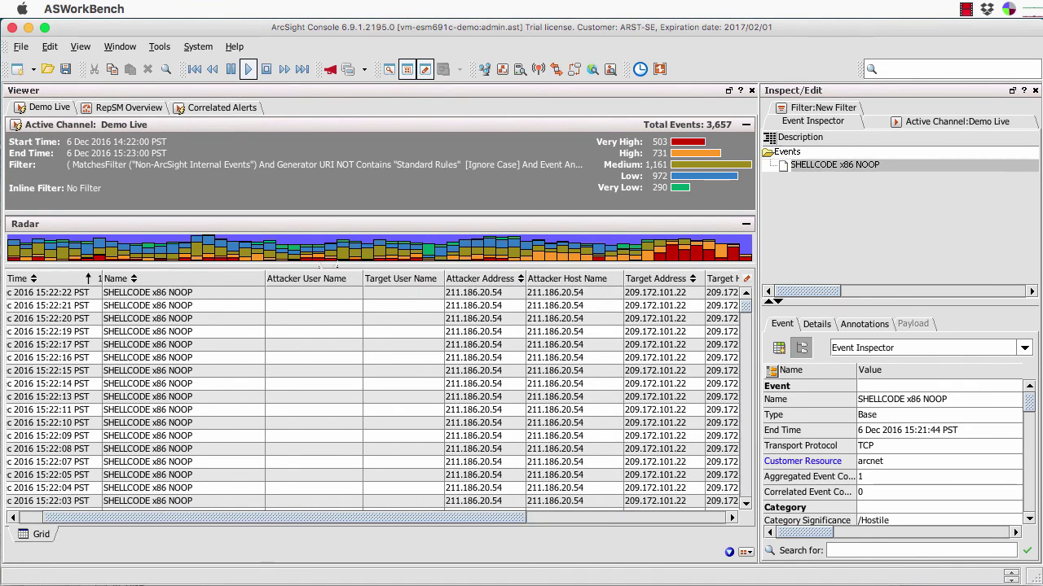
- Add the Attacker Geo Country Flag Url column after Attacker User Name in Demo Live and look through the attackers' country flags
right_click(341, 281)
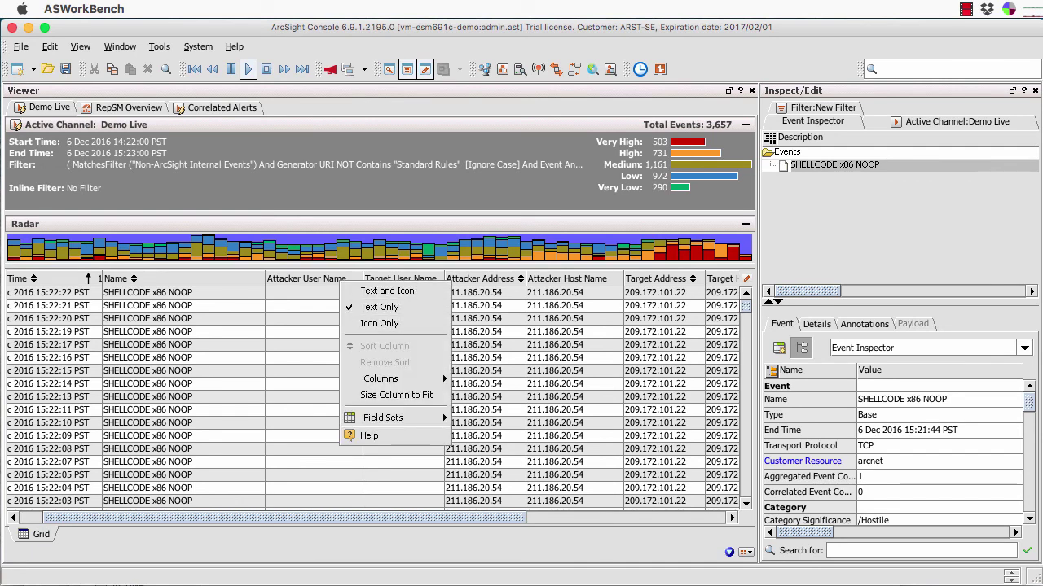
mouse_move(391, 378)
mouse_move(513, 379)
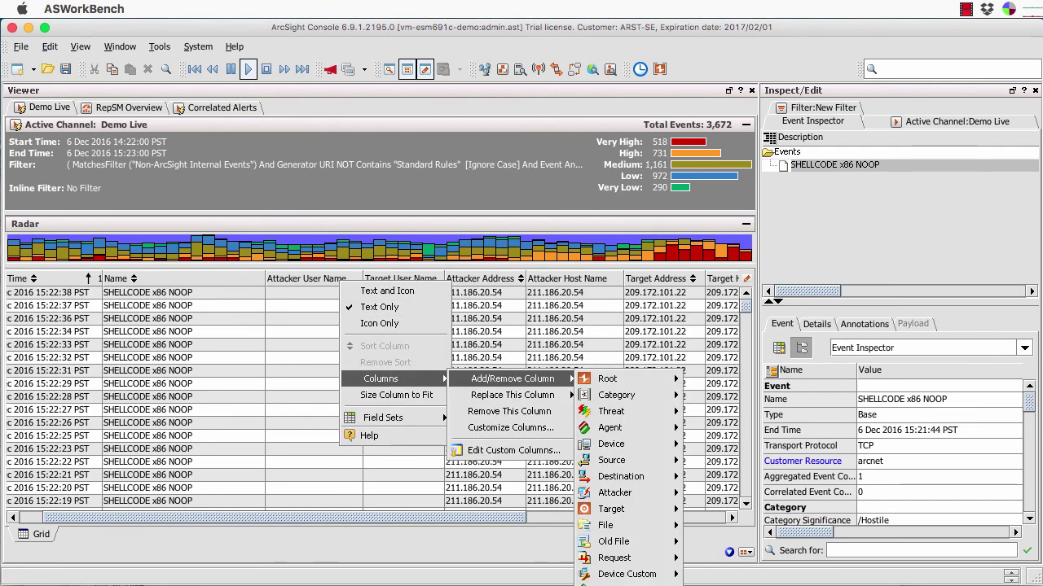
mouse_move(614, 493)
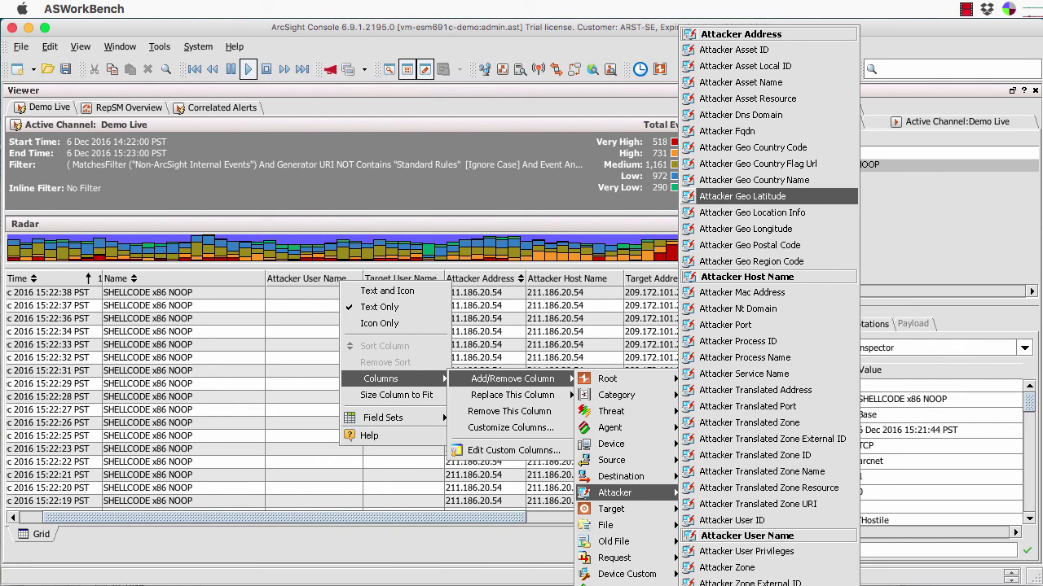
click(758, 164)
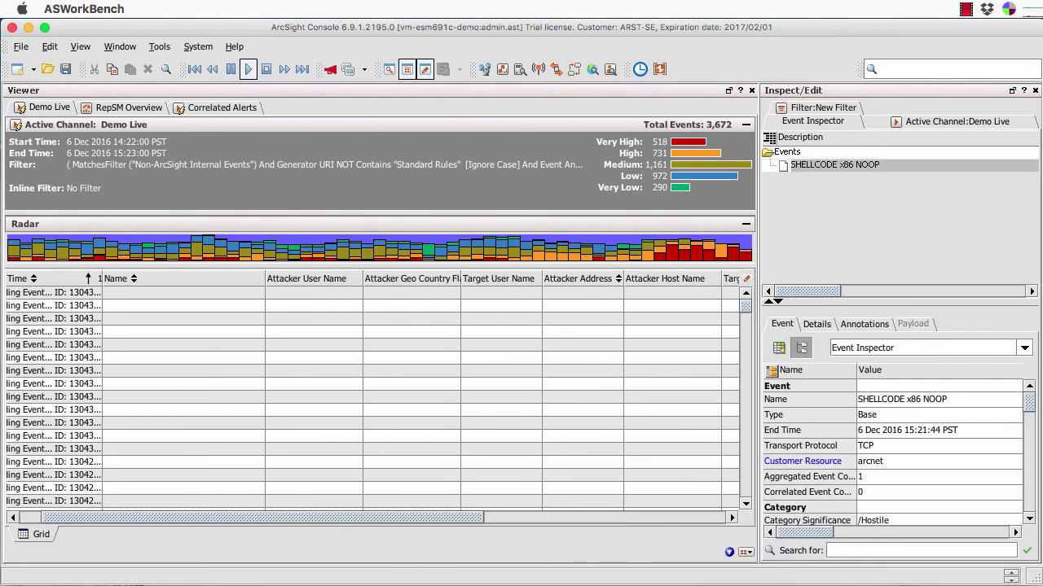
scroll(407, 371, down, 5)
scroll(408, 370, down, 4)
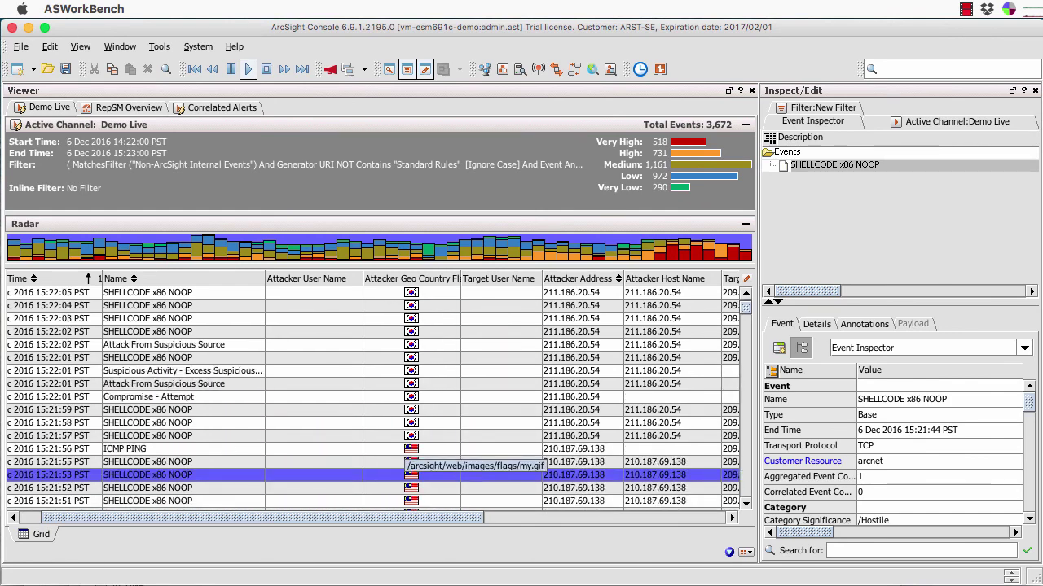
scroll(412, 460, down, 8)
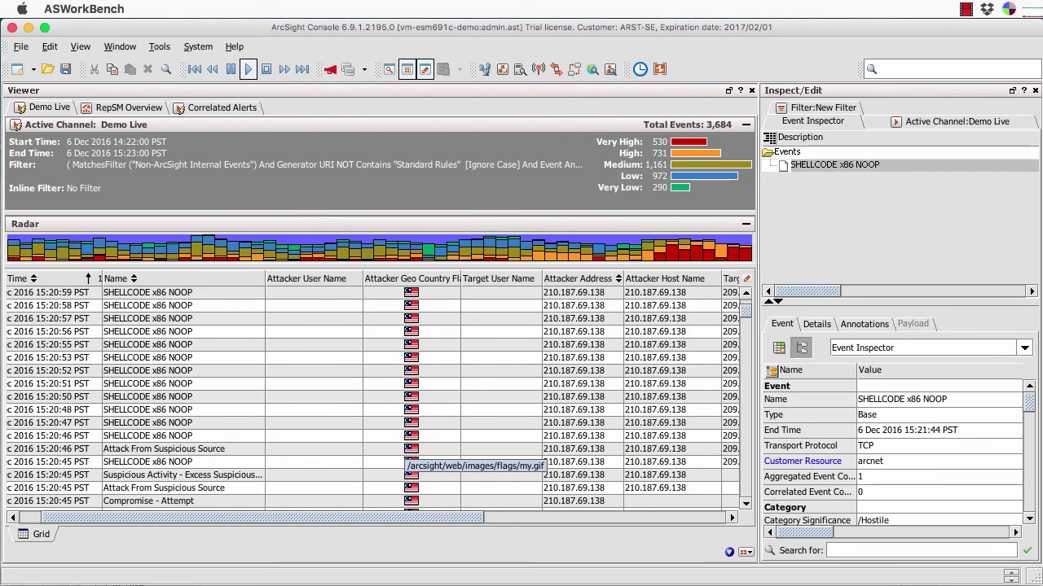
- Open the column customization for Demo Live, browse the available event fields and current column order, and cancel without changes
mouse_move(368, 279)
mouse_down()
mouse_move(269, 278)
mouse_move(367, 279)
mouse_up()
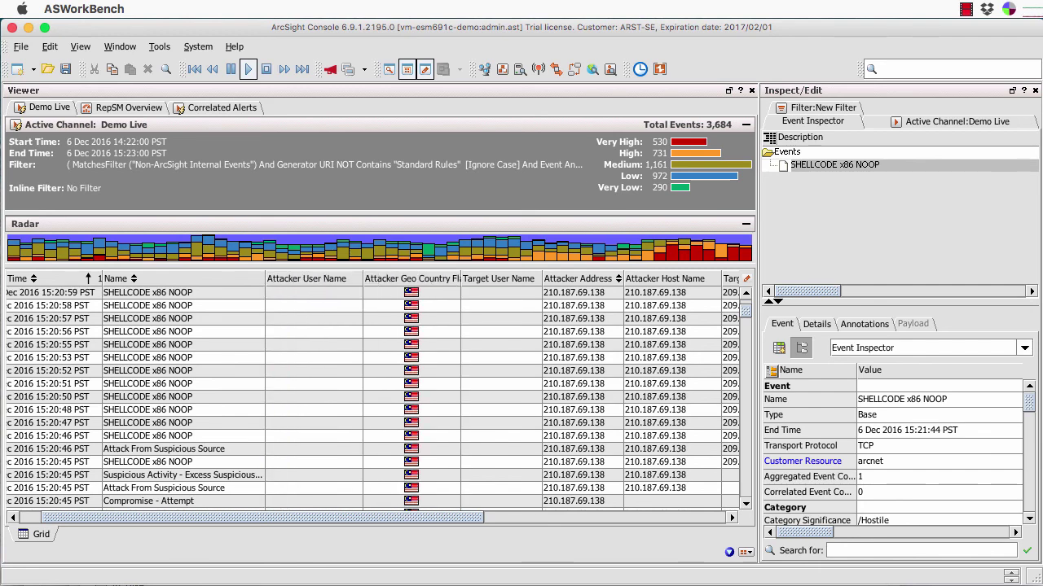
right_click(391, 280)
mouse_move(431, 378)
mouse_move(563, 378)
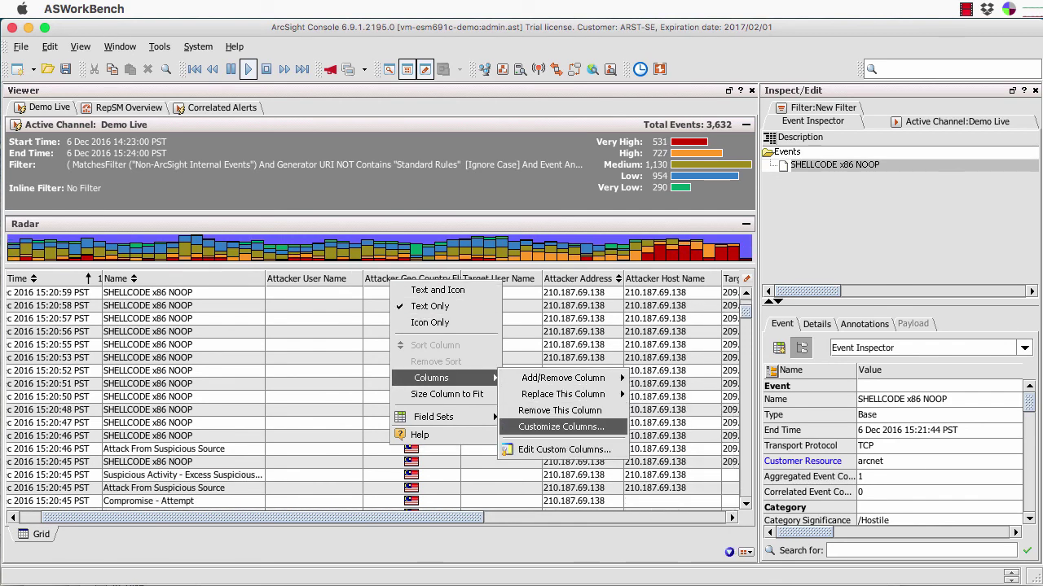
click(560, 427)
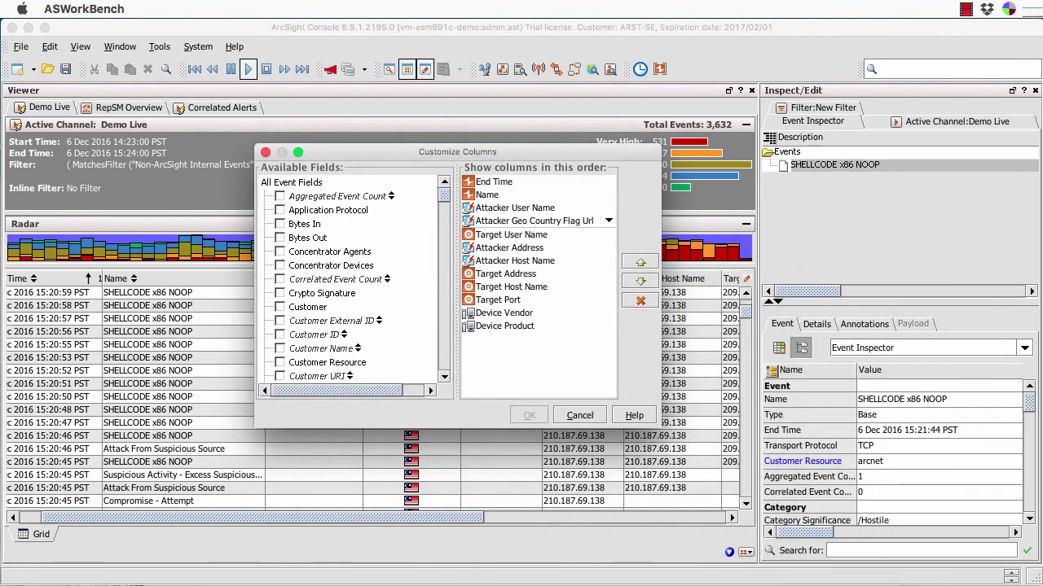
scroll(350, 277, down, 10)
scroll(350, 277, up, 10)
click(579, 415)
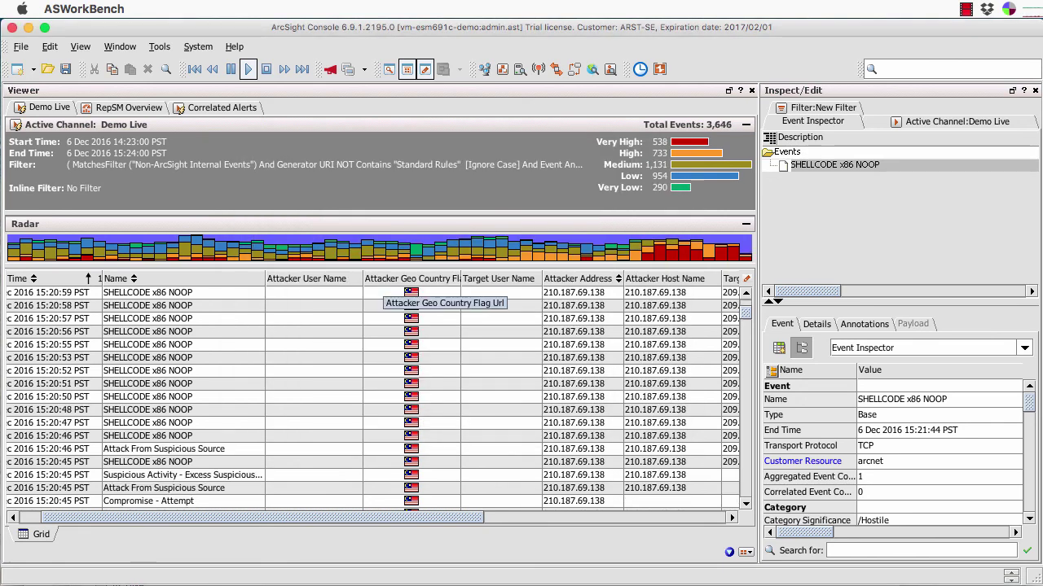
- Open the Custom Columns Editor and examine the cell format code of the Attacker custom column
right_click(383, 281)
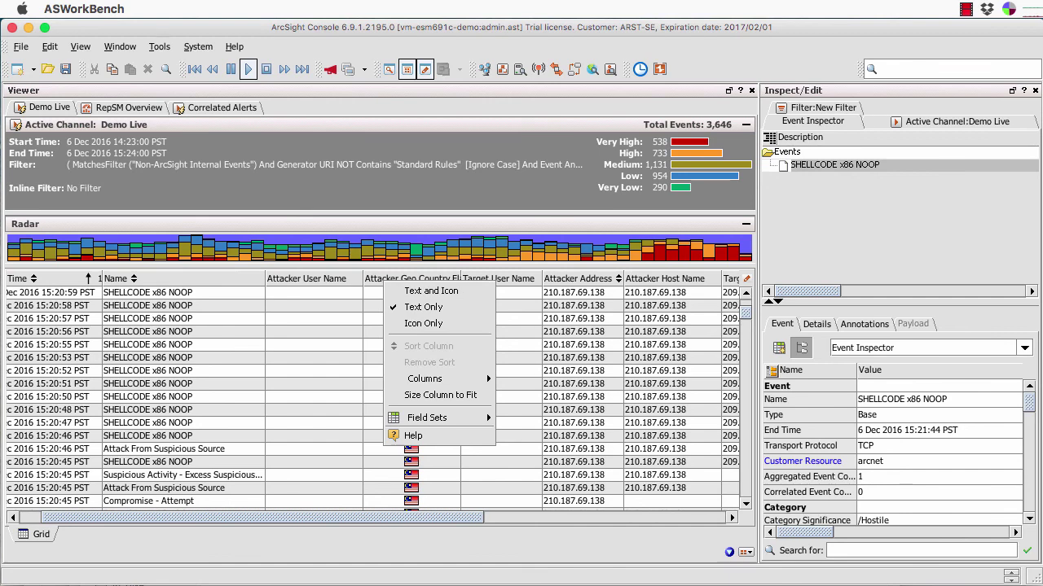
mouse_move(424, 378)
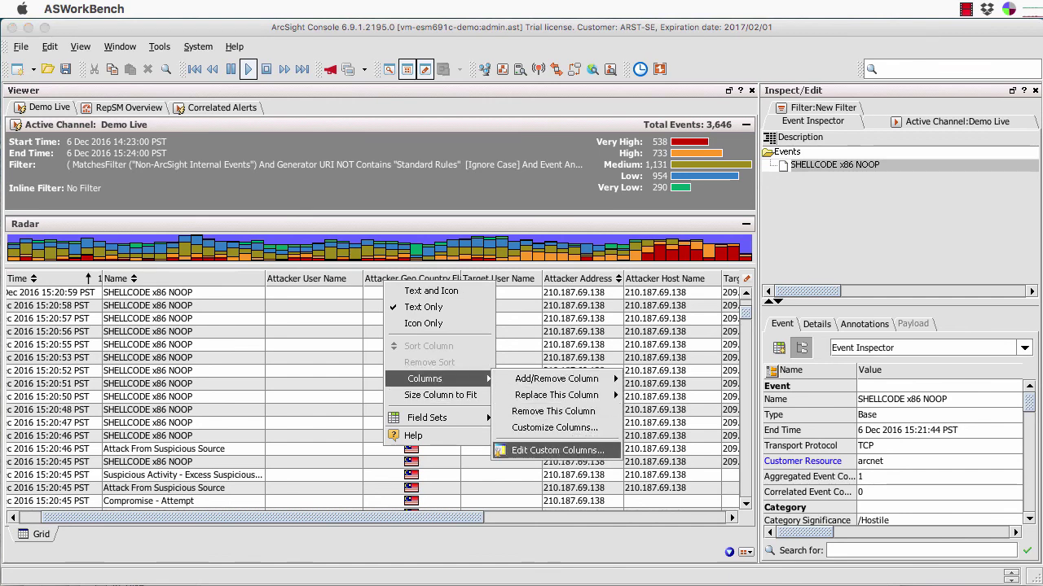
click(558, 451)
drag(780, 244, 512, 162)
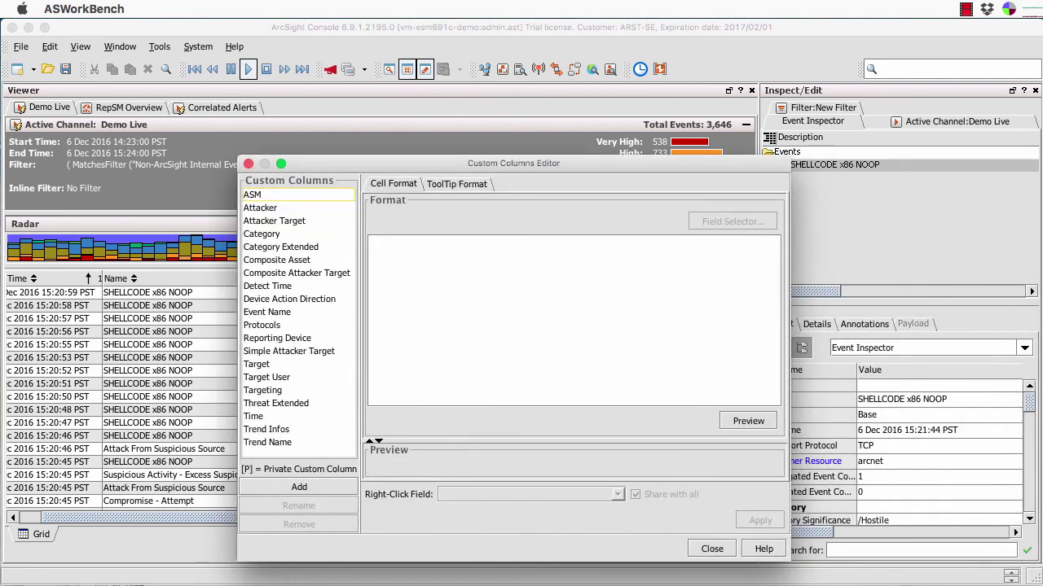
click(261, 208)
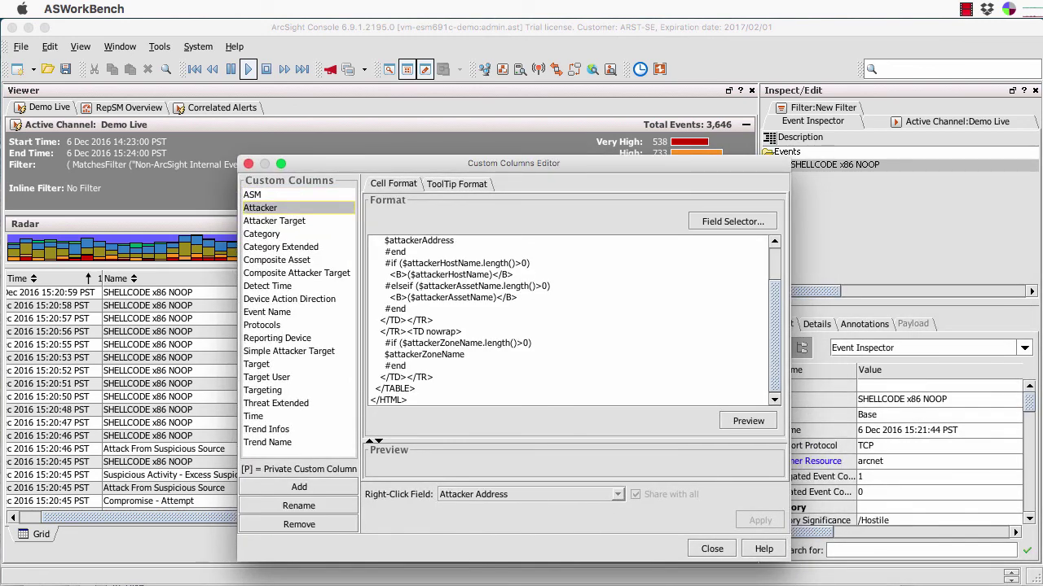
- Examine the Attacker Target custom column's cell format code, preview its rendering, and close the editor
click(275, 220)
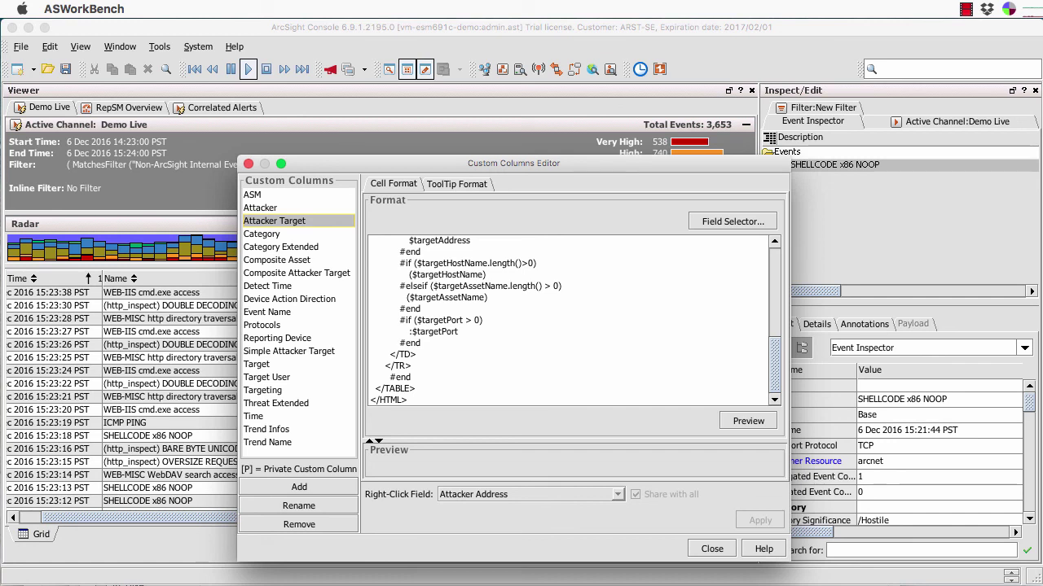
scroll(570, 321, up, 10)
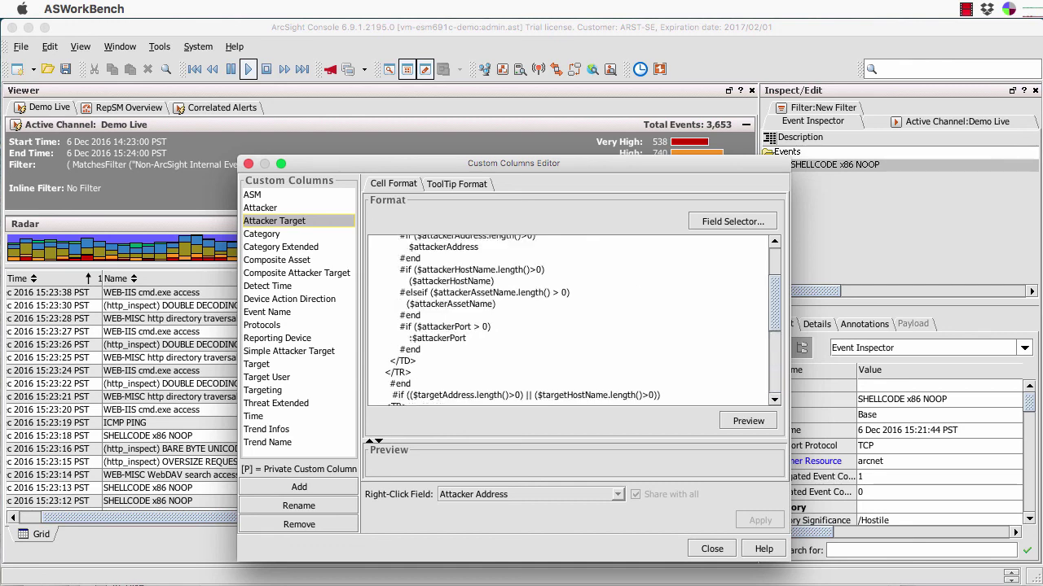
drag(370, 242, 500, 445)
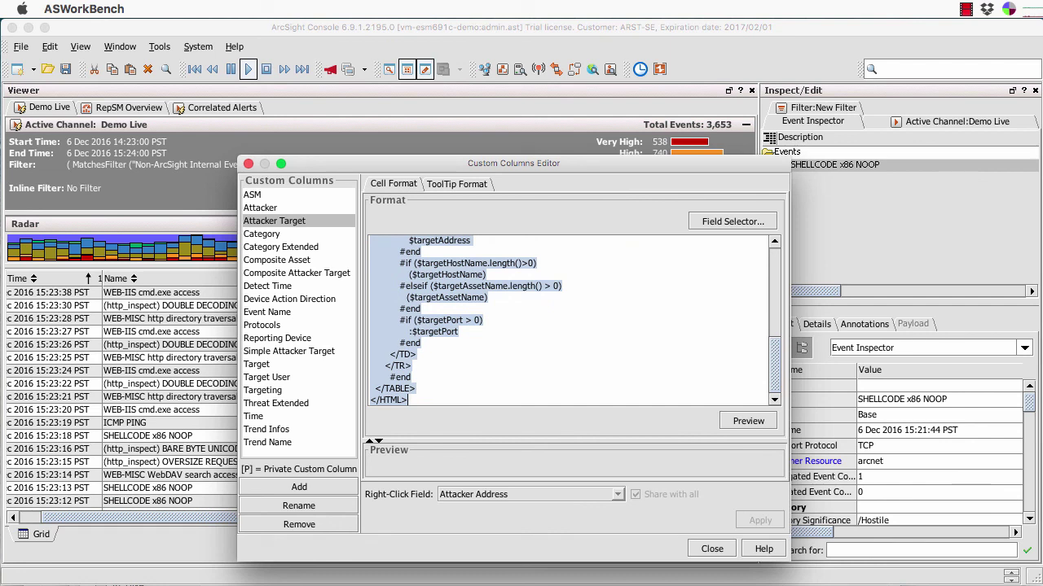
click(747, 420)
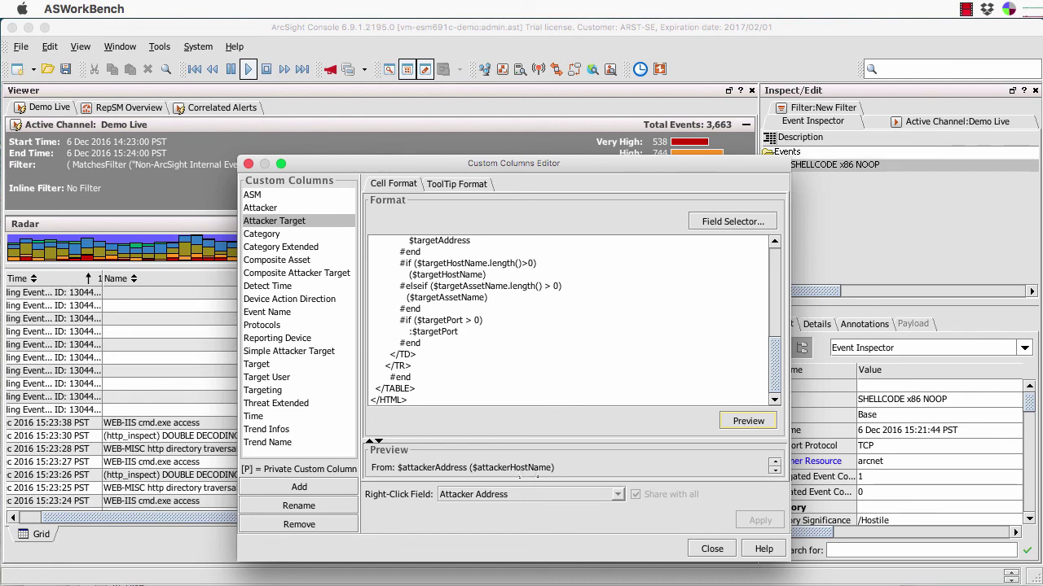
key(Escape)
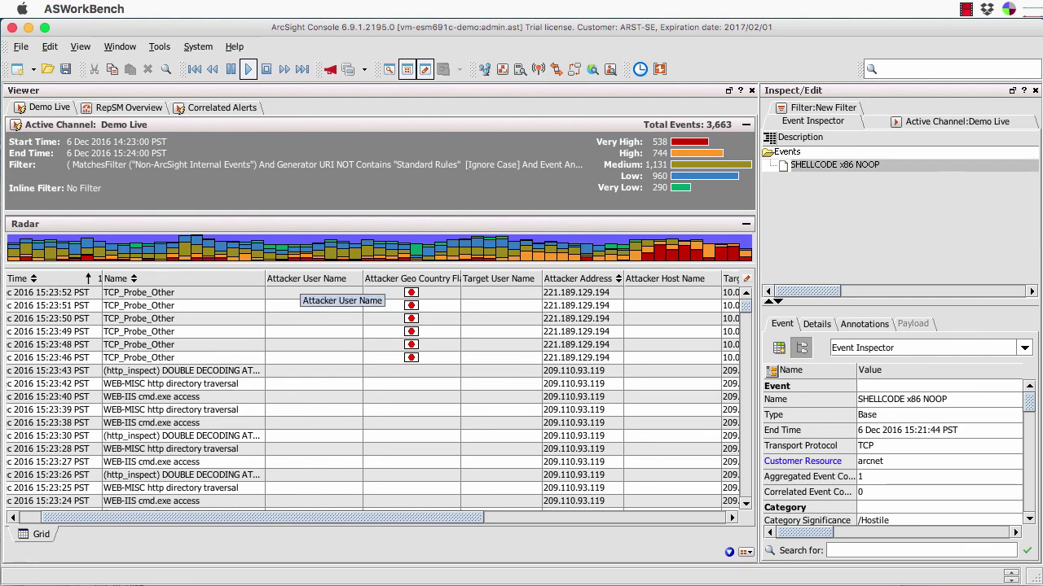
- Add the Attacker Target custom column after Attacker User Name in the Demo Live grid
right_click(302, 279)
mouse_move(342, 376)
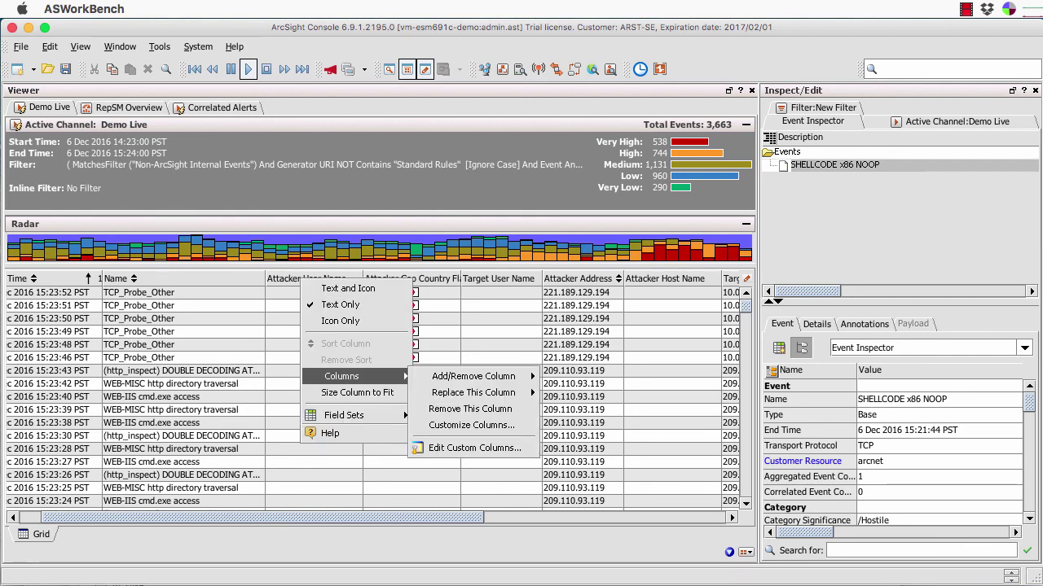
mouse_move(472, 376)
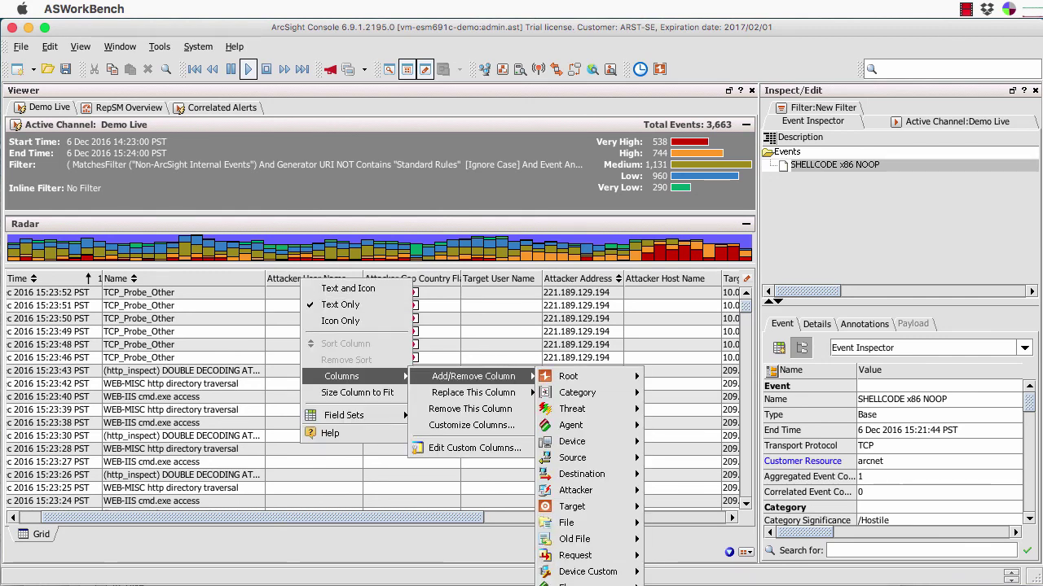
mouse_move(588, 585)
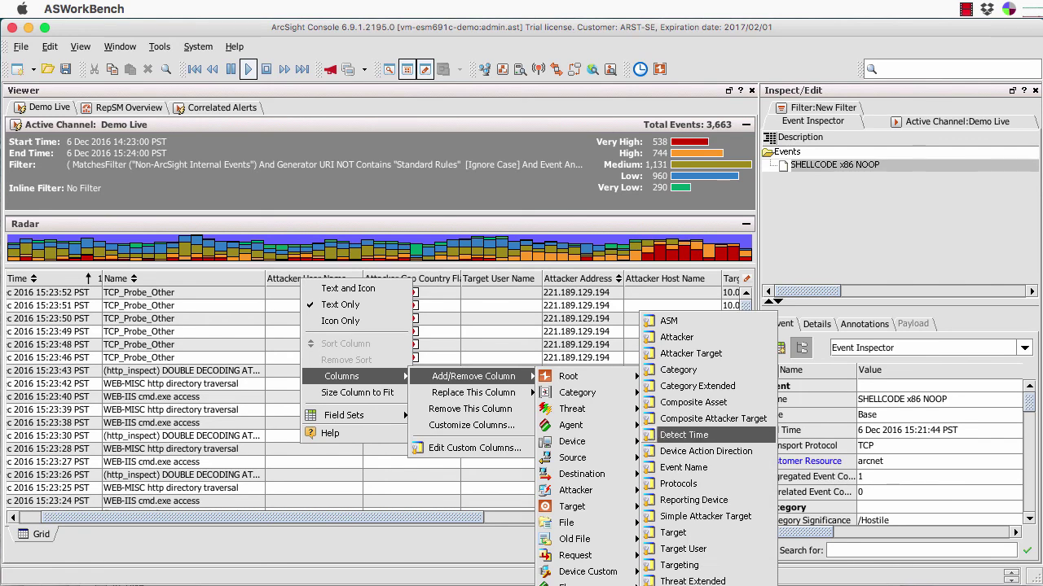
click(691, 353)
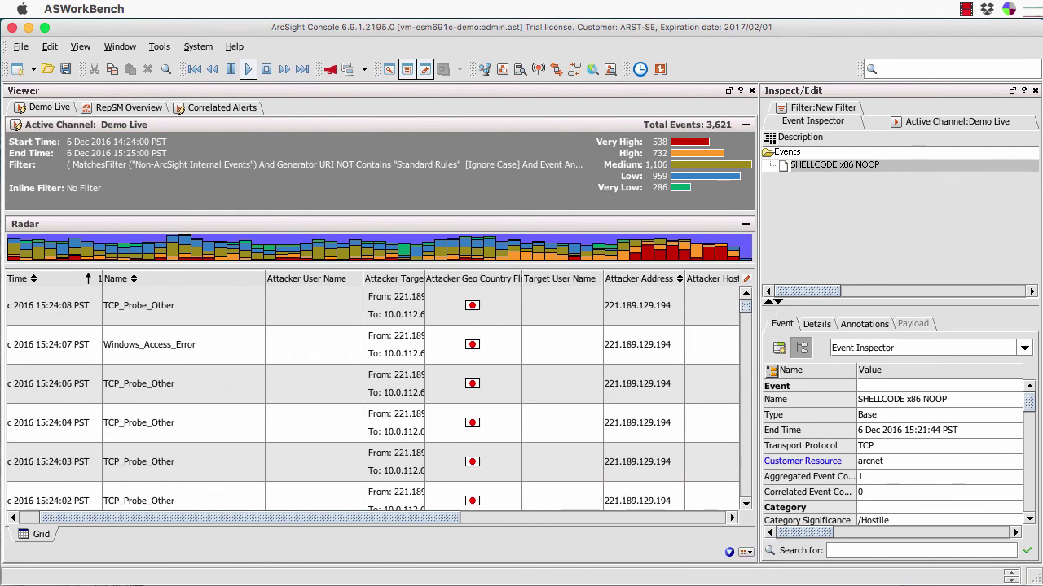
- Narrow the Name and Attacker User Name columns, widen Attacker Target to show its full text, and hide the Inspect/Edit panel
drag(358, 281, 332, 279)
drag(265, 282, 221, 282)
drag(347, 281, 427, 282)
key(ctrl+3)
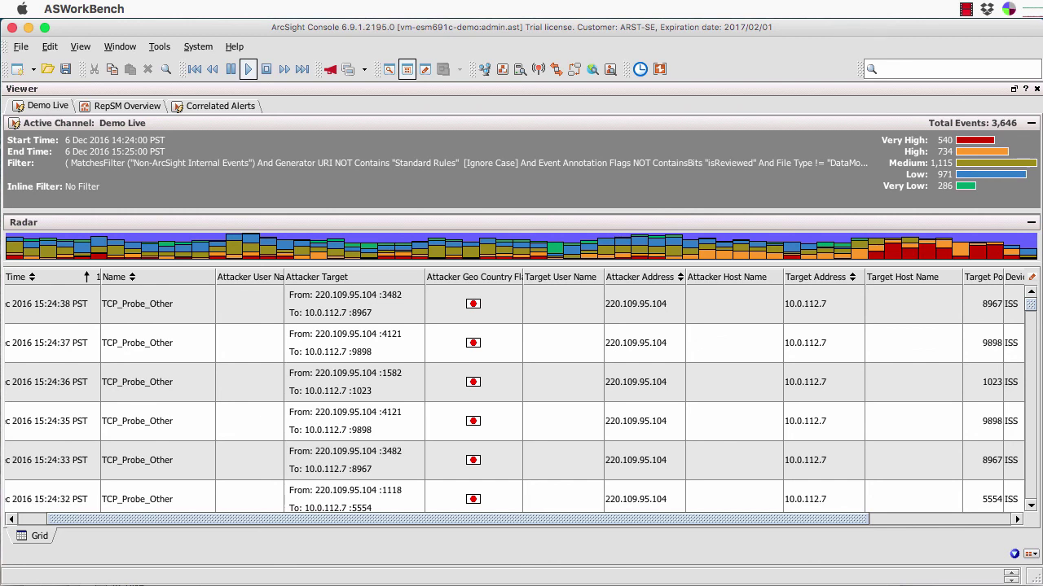
- Limit the Demo Live grid to one Radar time bar, and change the selection to a span of earlier bars including the high-severity peak
click(943, 247)
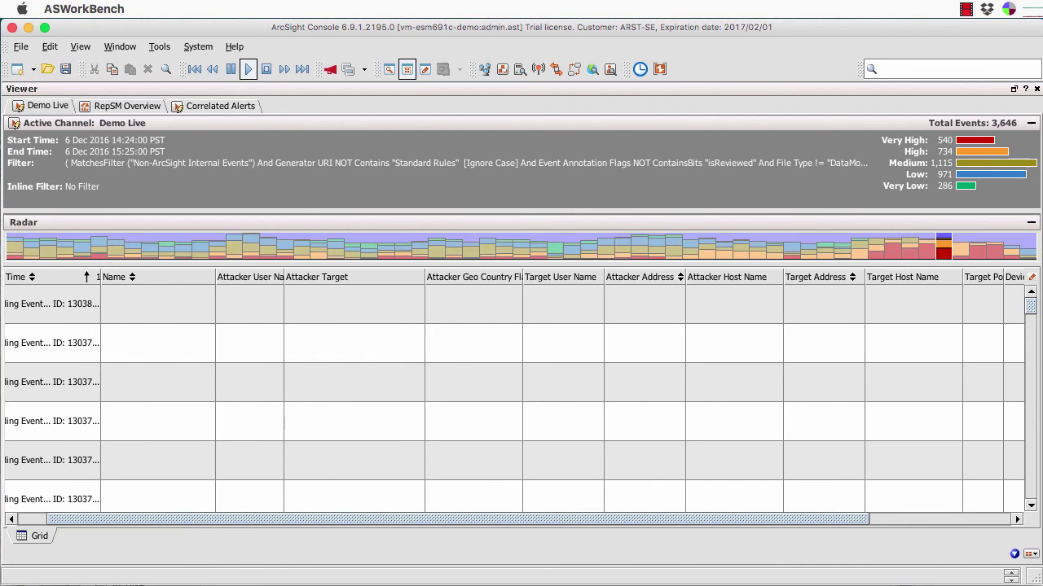
drag(929, 251, 742, 247)
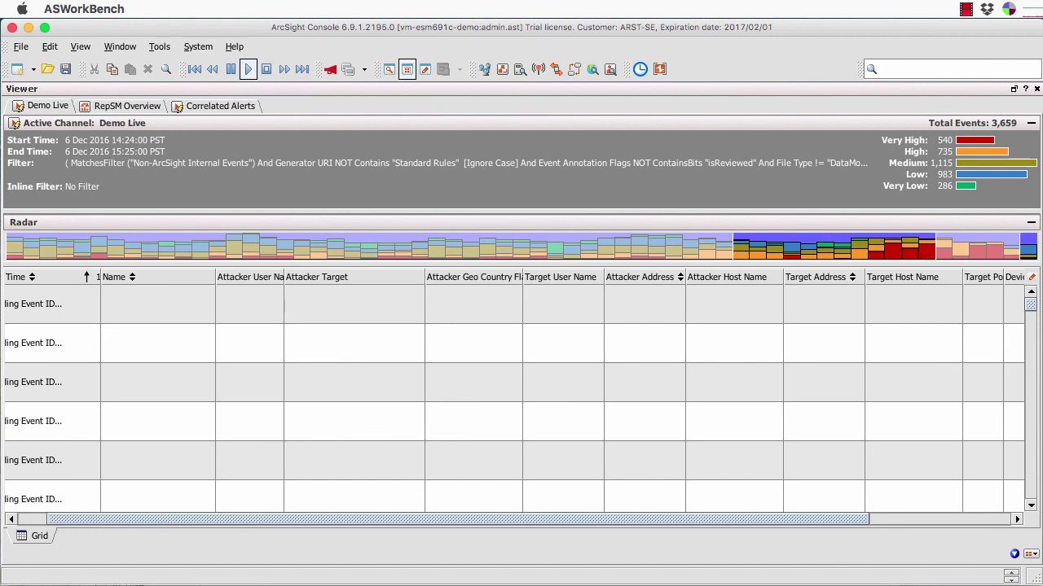
scroll(513, 398, left, 2)
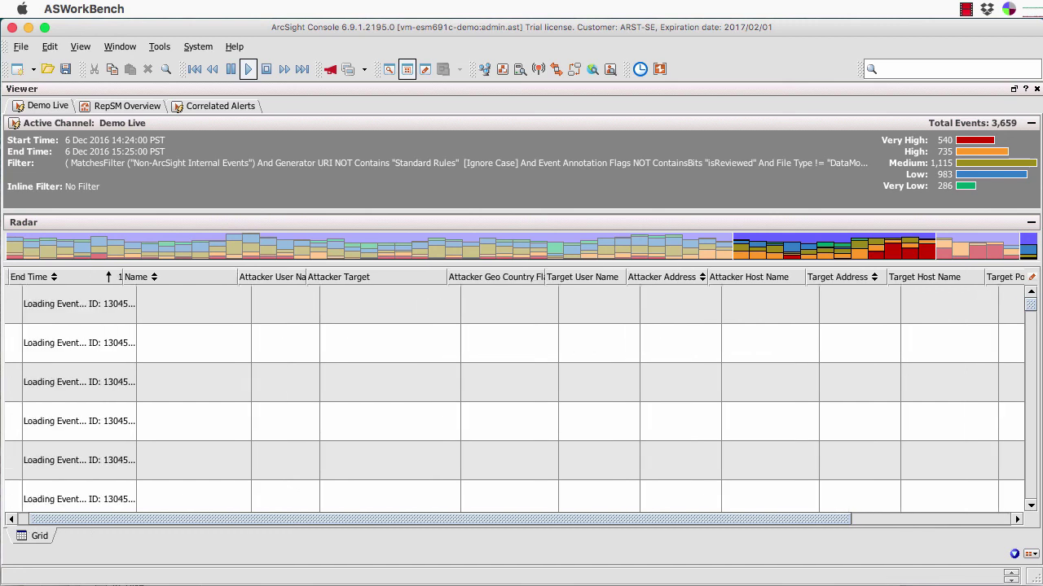